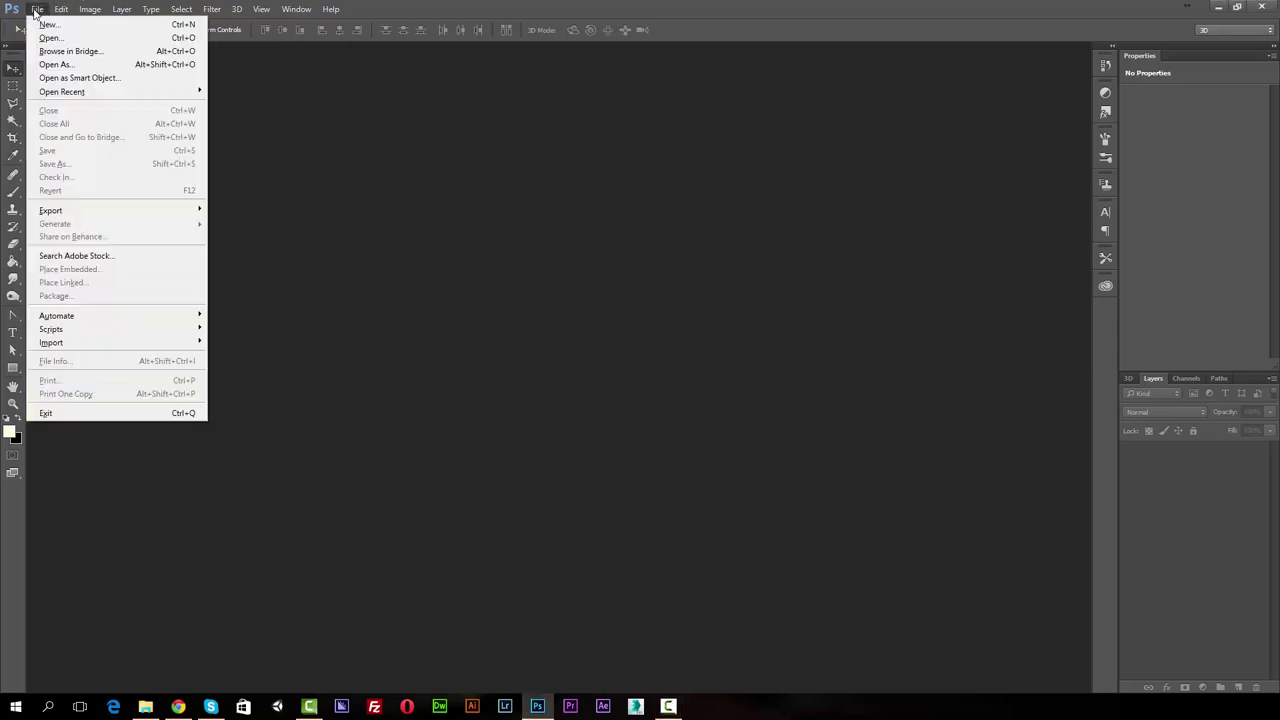
Open Wall Mockup.psd from the Kuhinjski stol folder
left_click(49, 38)
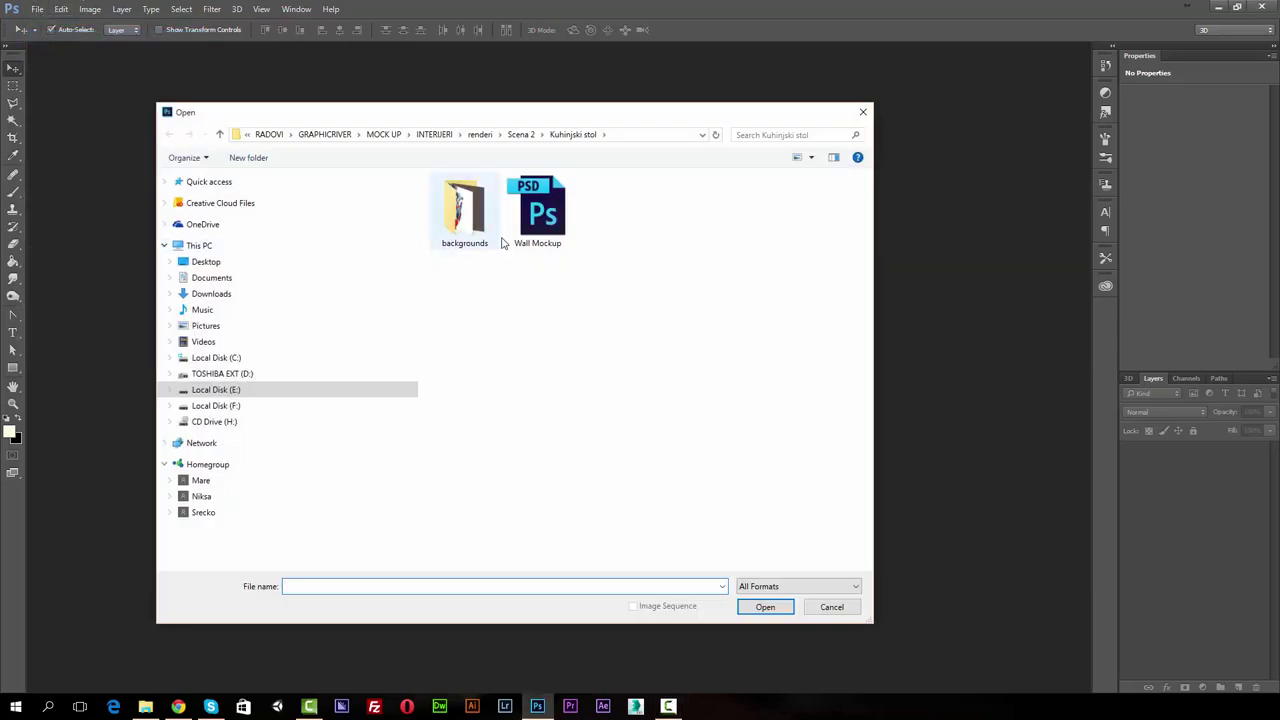
left_click(555, 209)
left_click(755, 610)
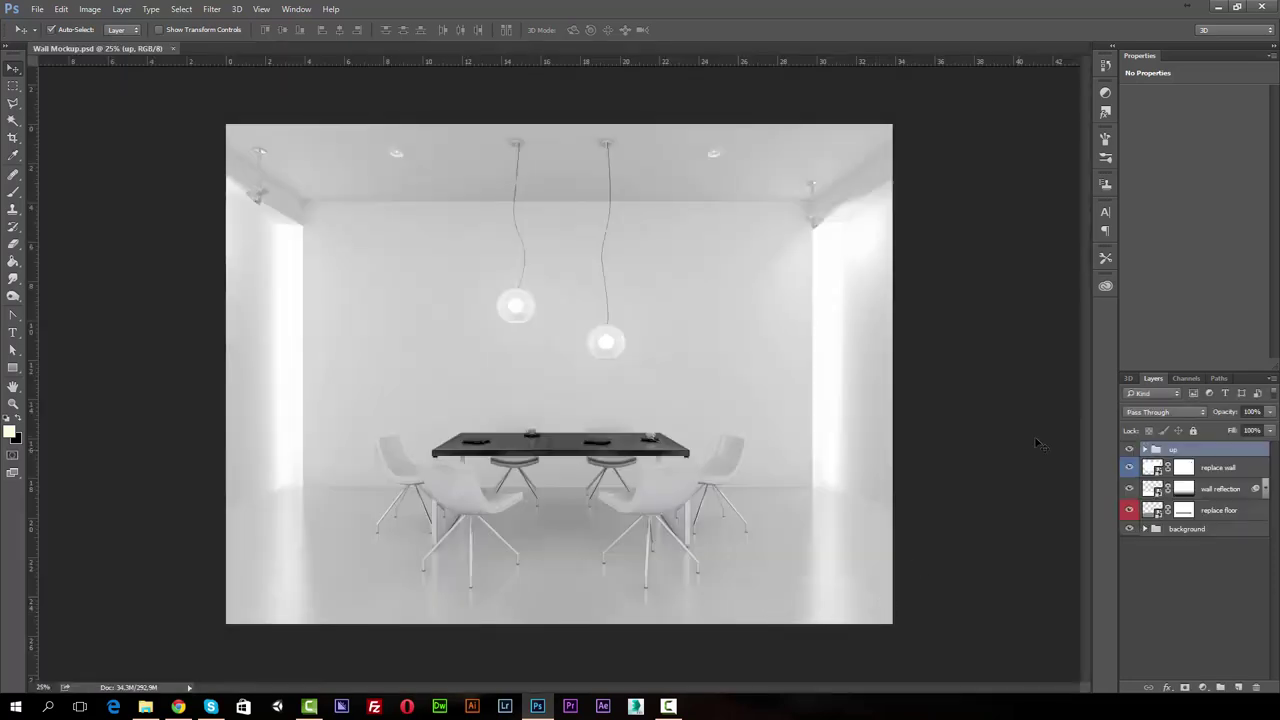
Place green_patern as an embedded image inside the replace wall smart object
left_click(1150, 467)
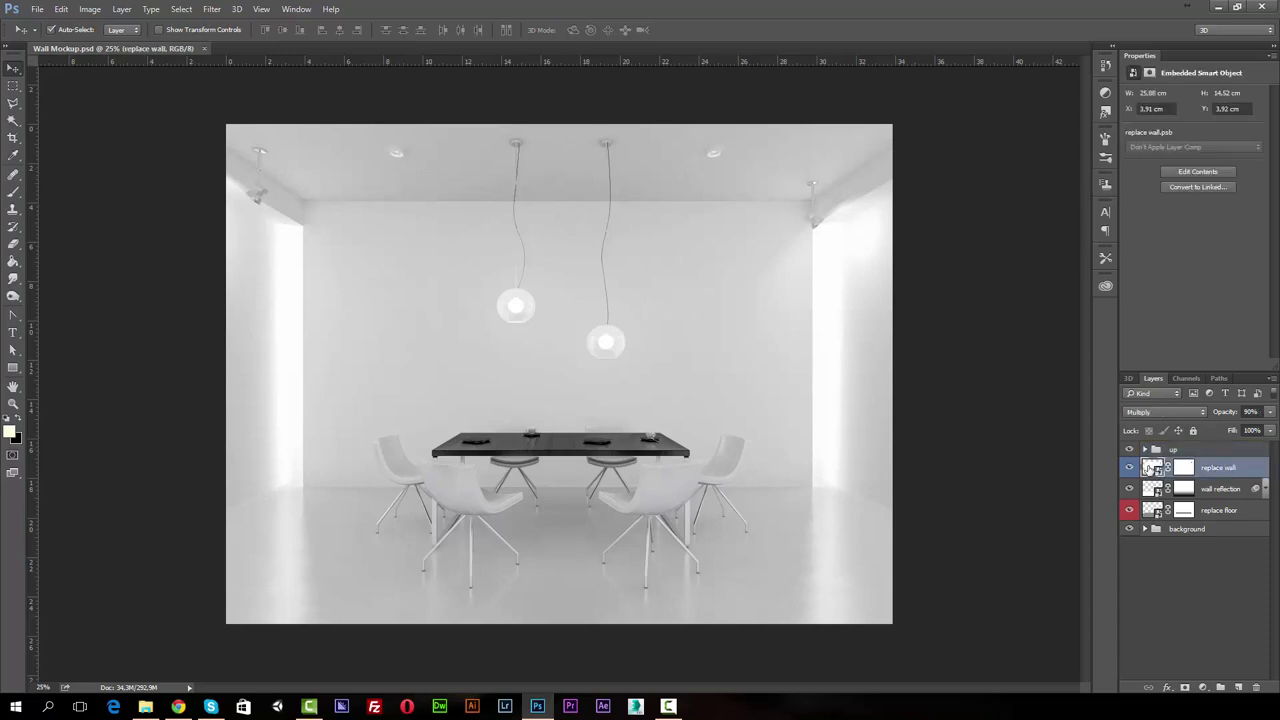
double_click(1150, 467)
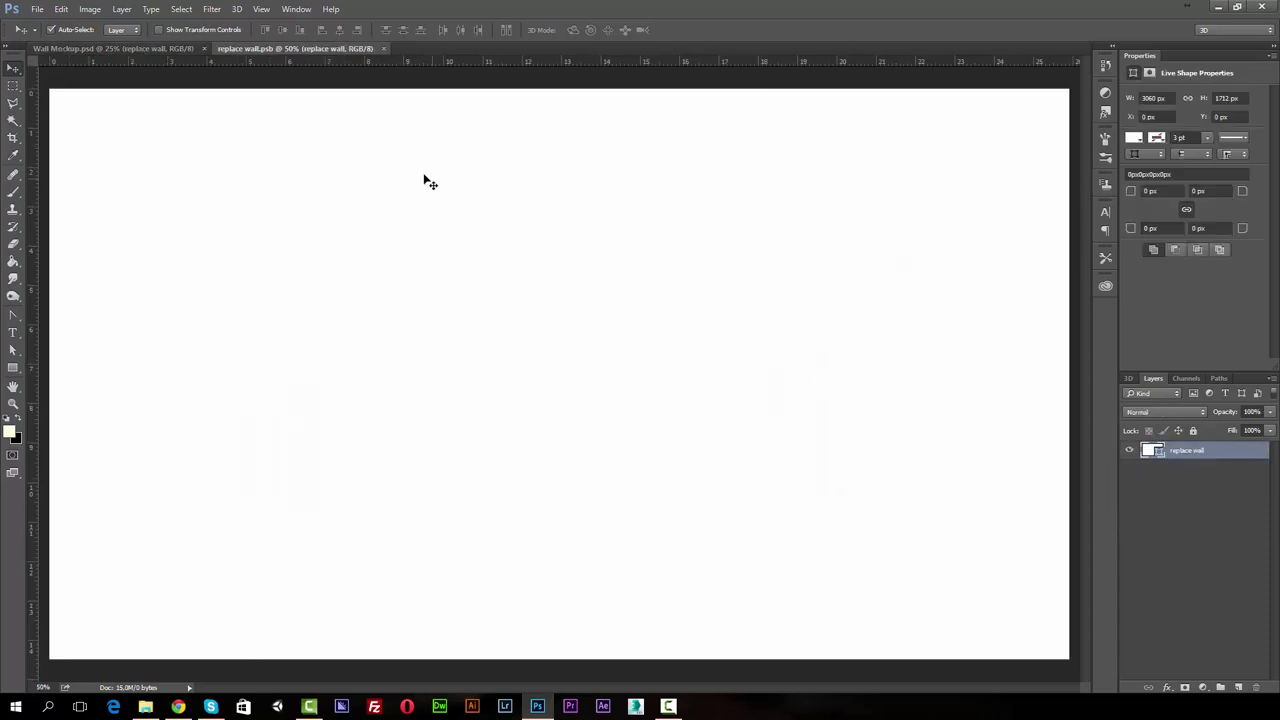
left_click(37, 9)
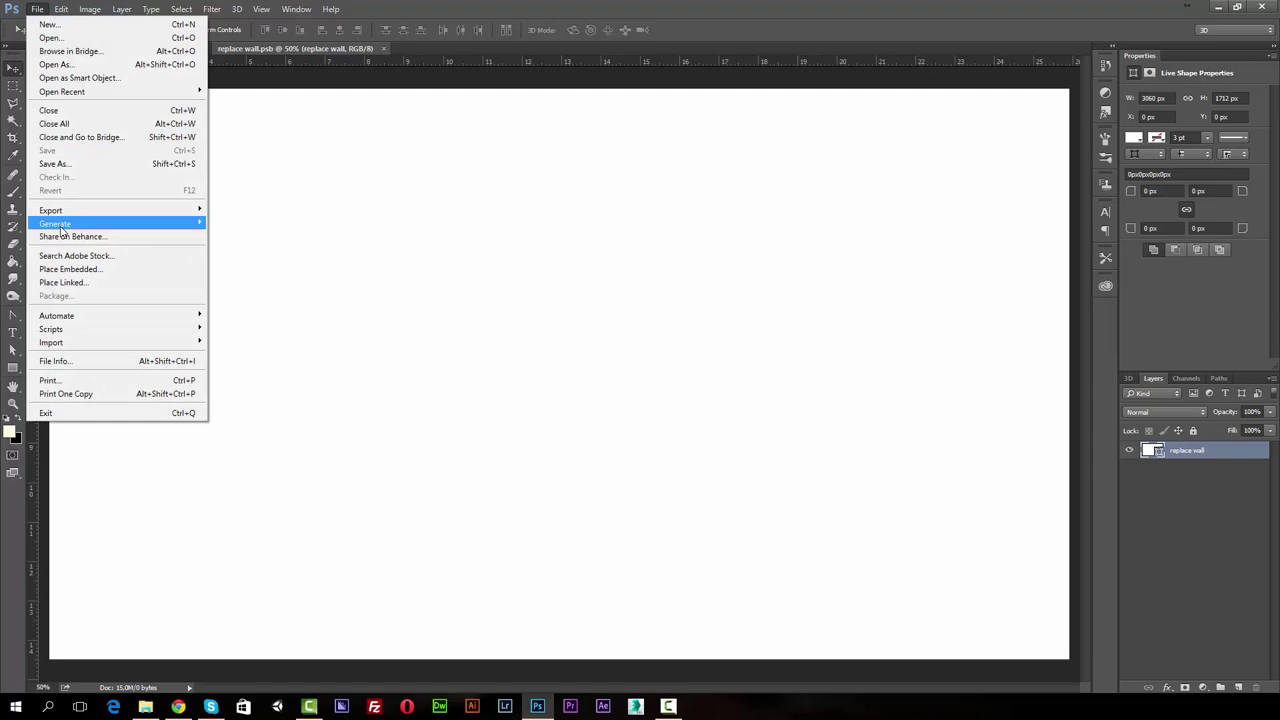
left_click(70, 269)
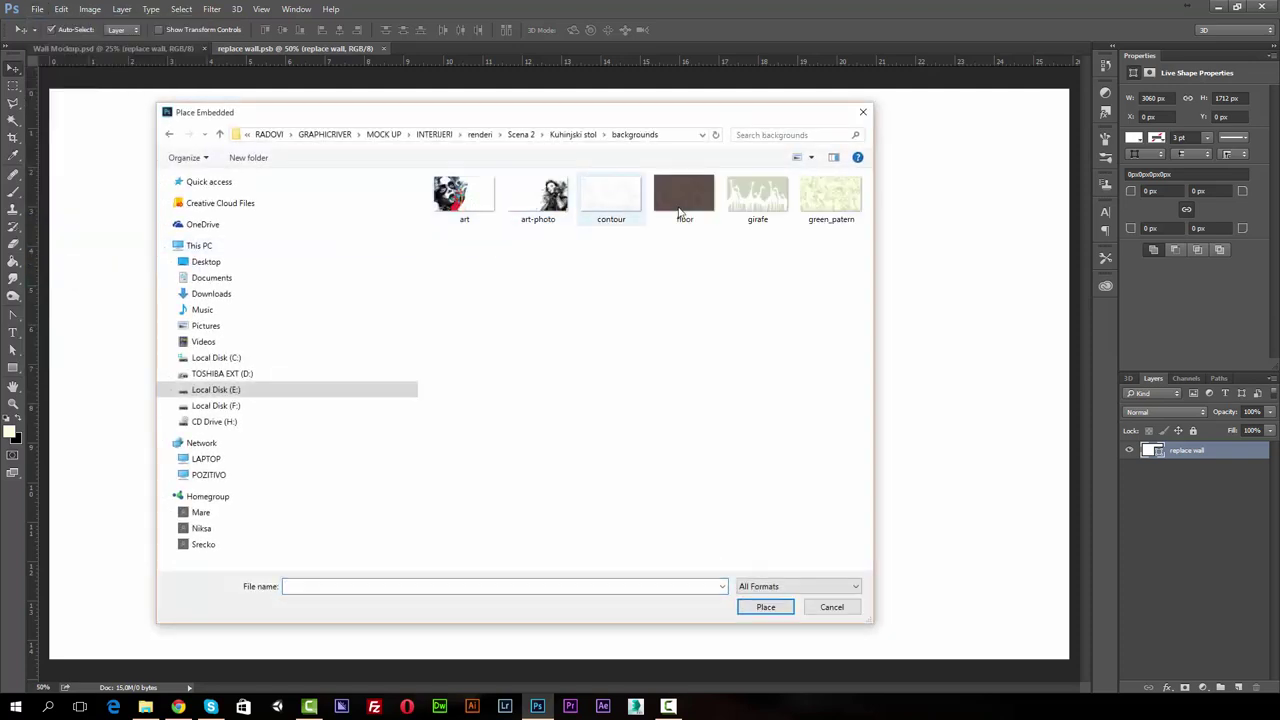
left_click(825, 193)
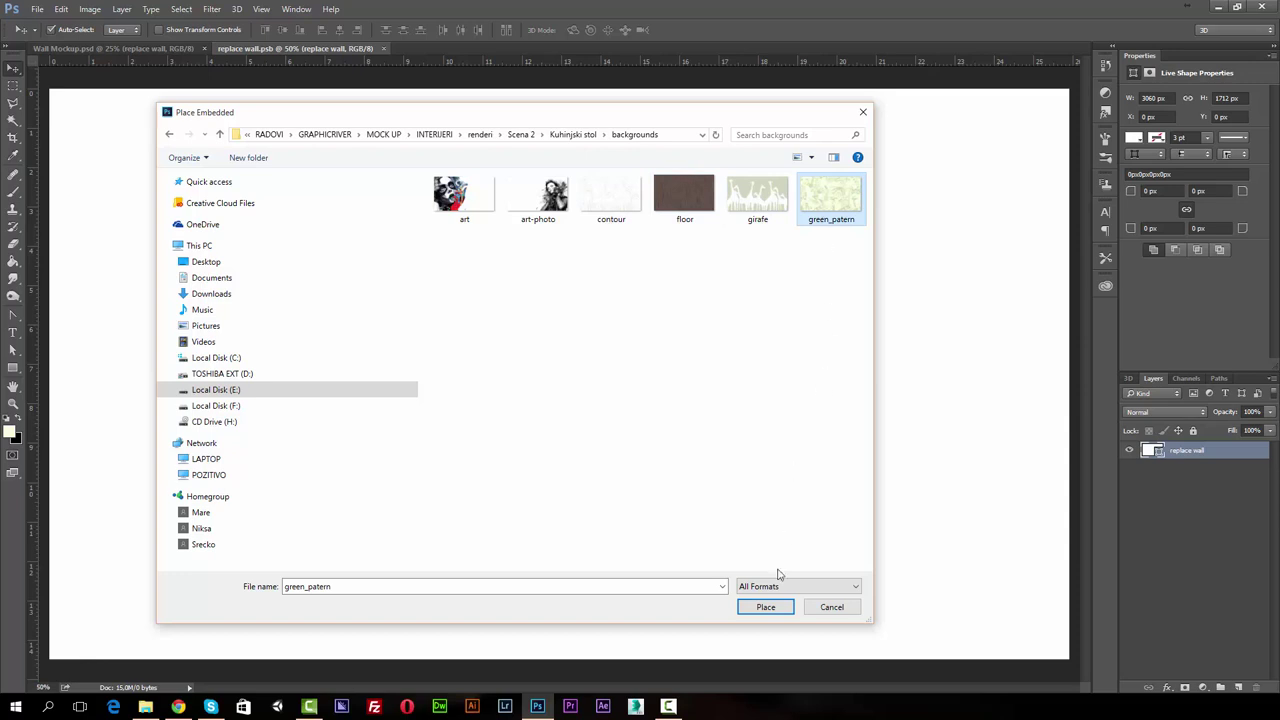
left_click(767, 607)
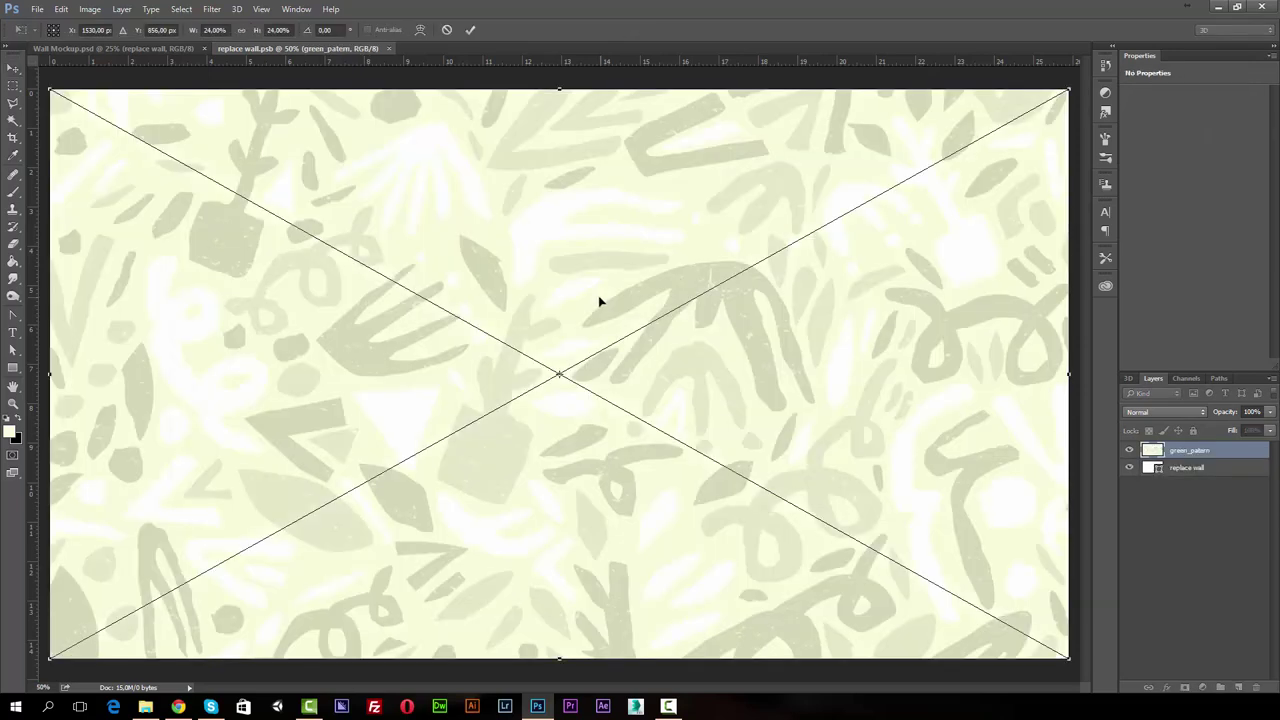
Commit the pattern and save the replace wall contents back into the mockup
key("Return")
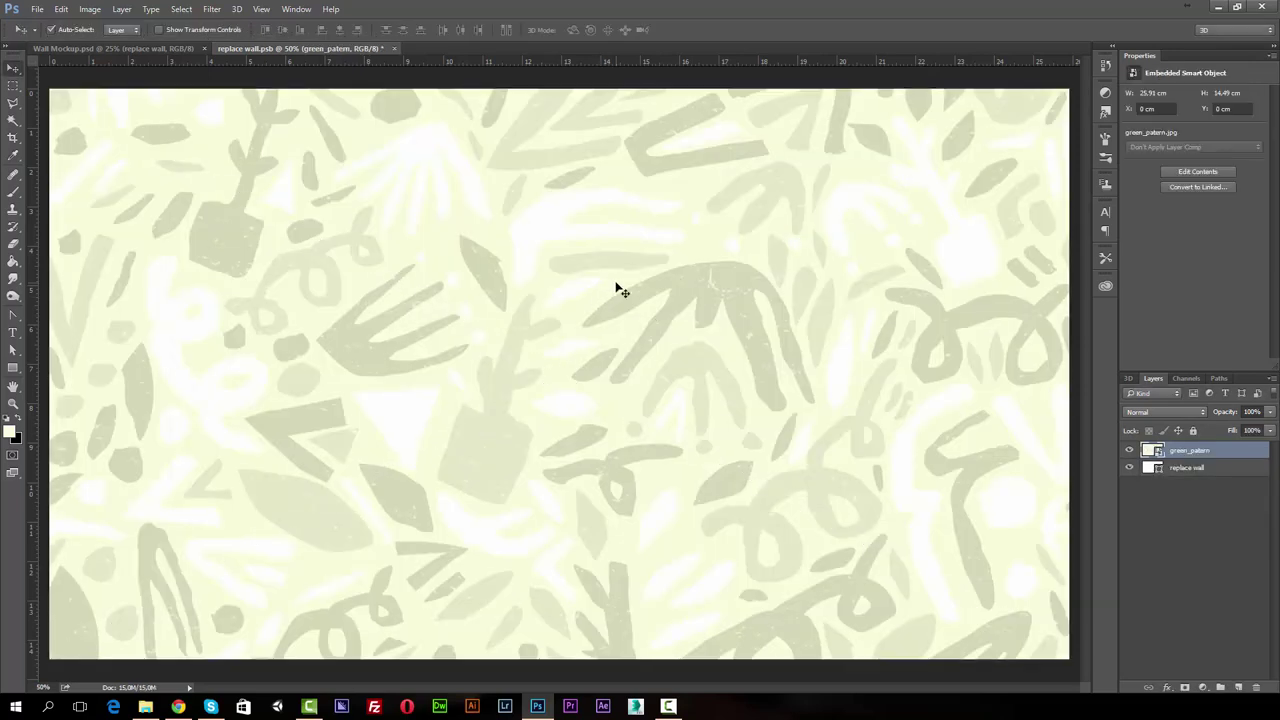
left_click(394, 48)
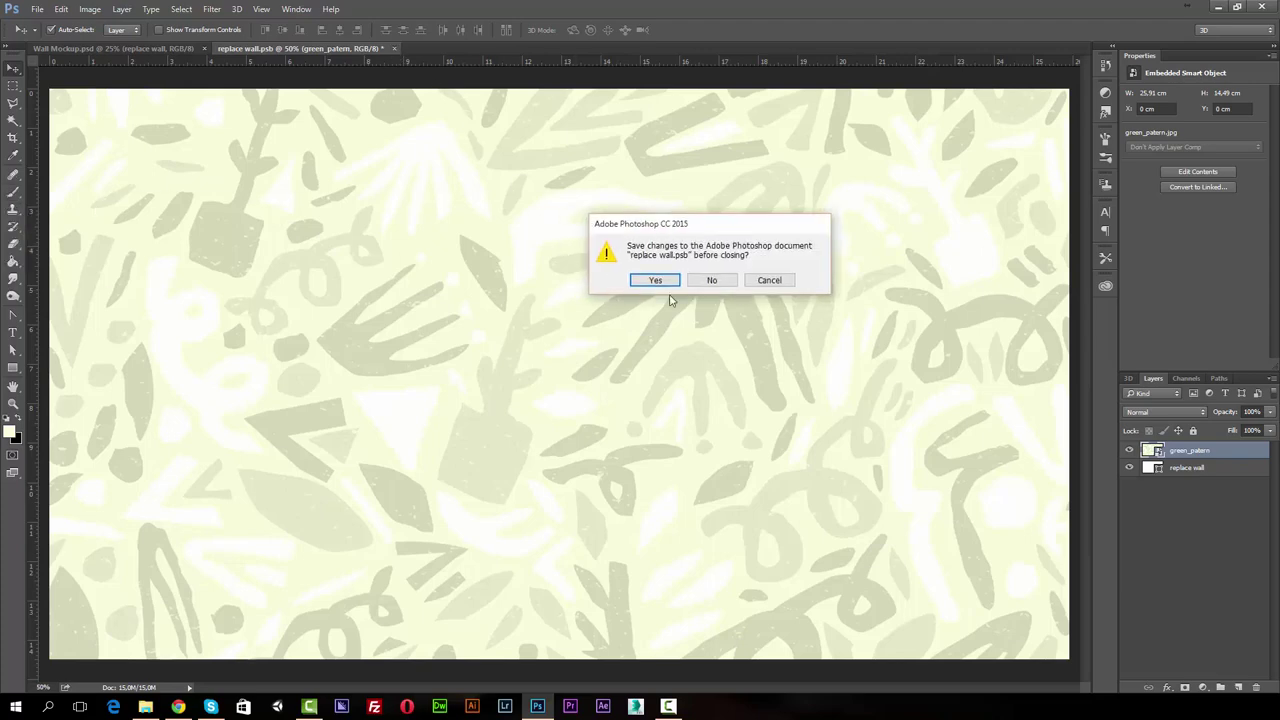
left_click(659, 281)
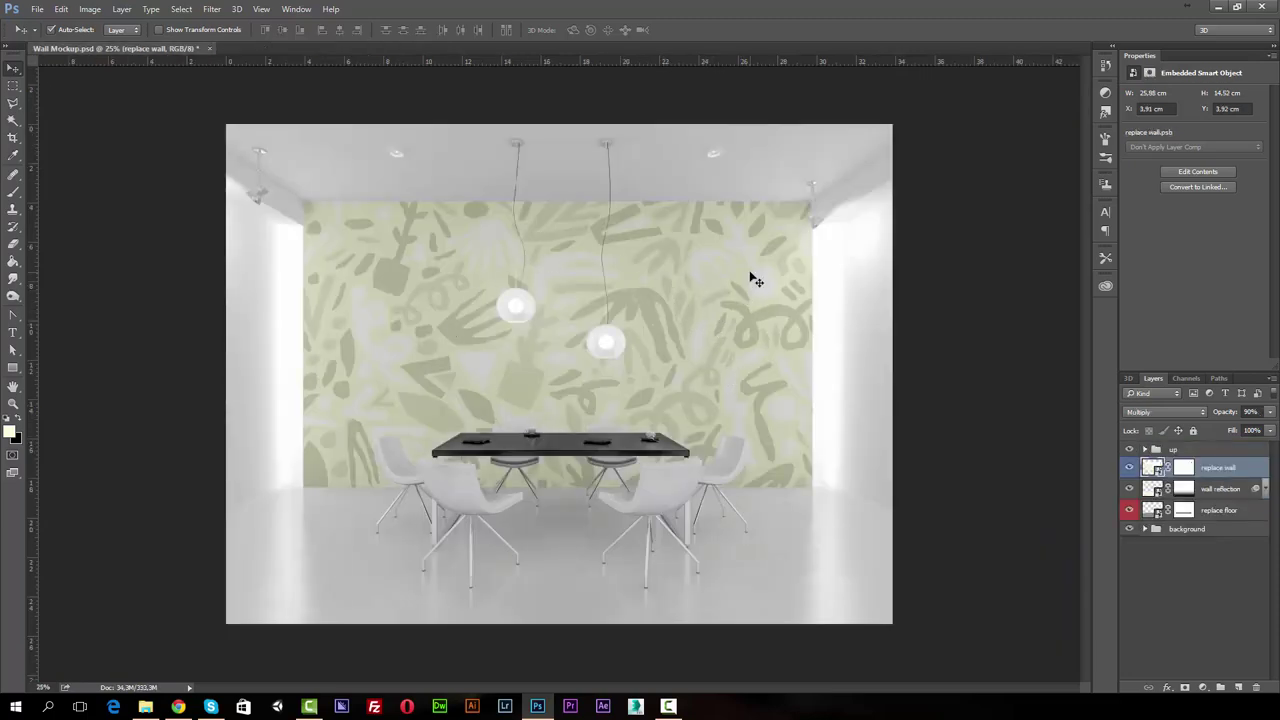
Place the wooden floor image as an embedded image inside the replace floor smart object
left_click(1150, 514)
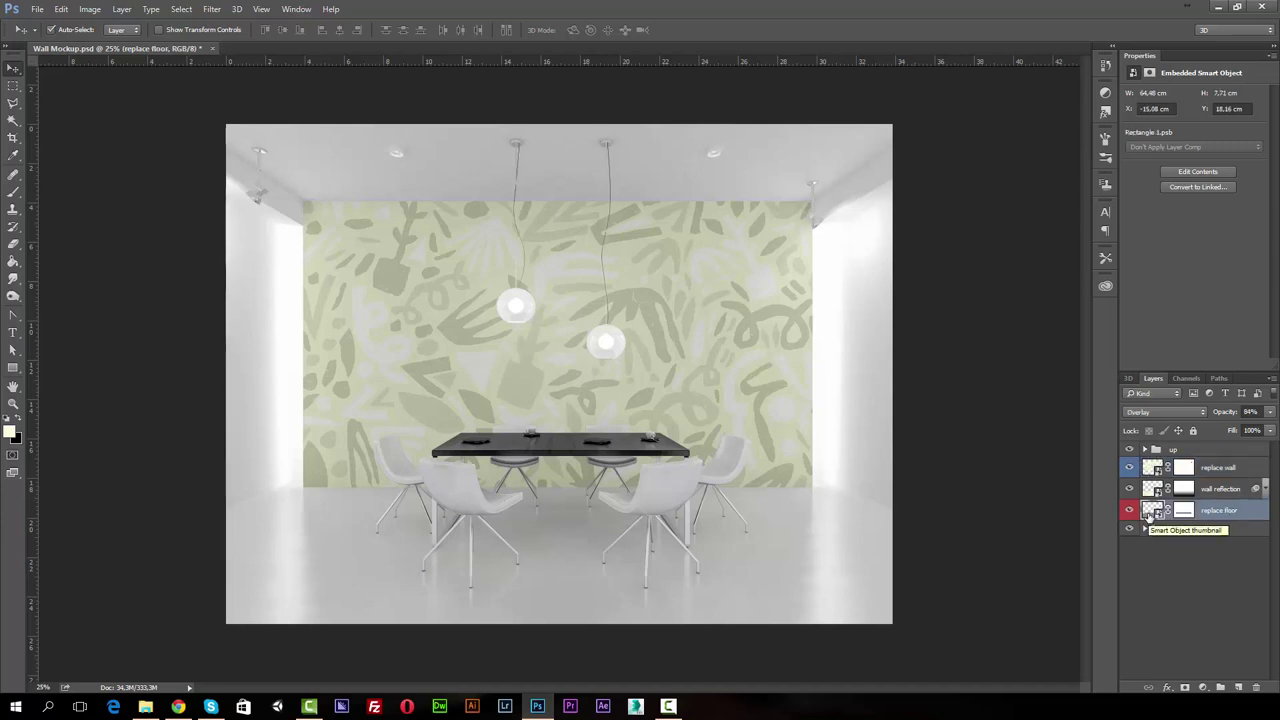
double_click(1150, 514)
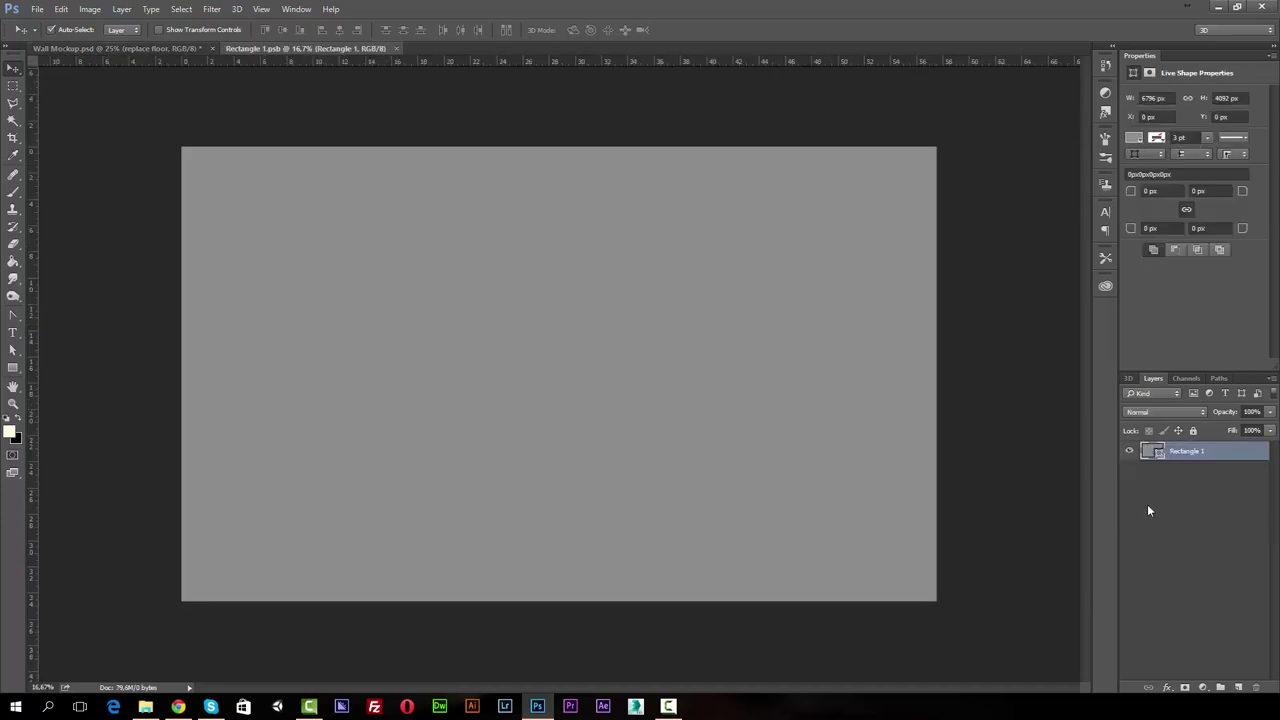
left_click(36, 9)
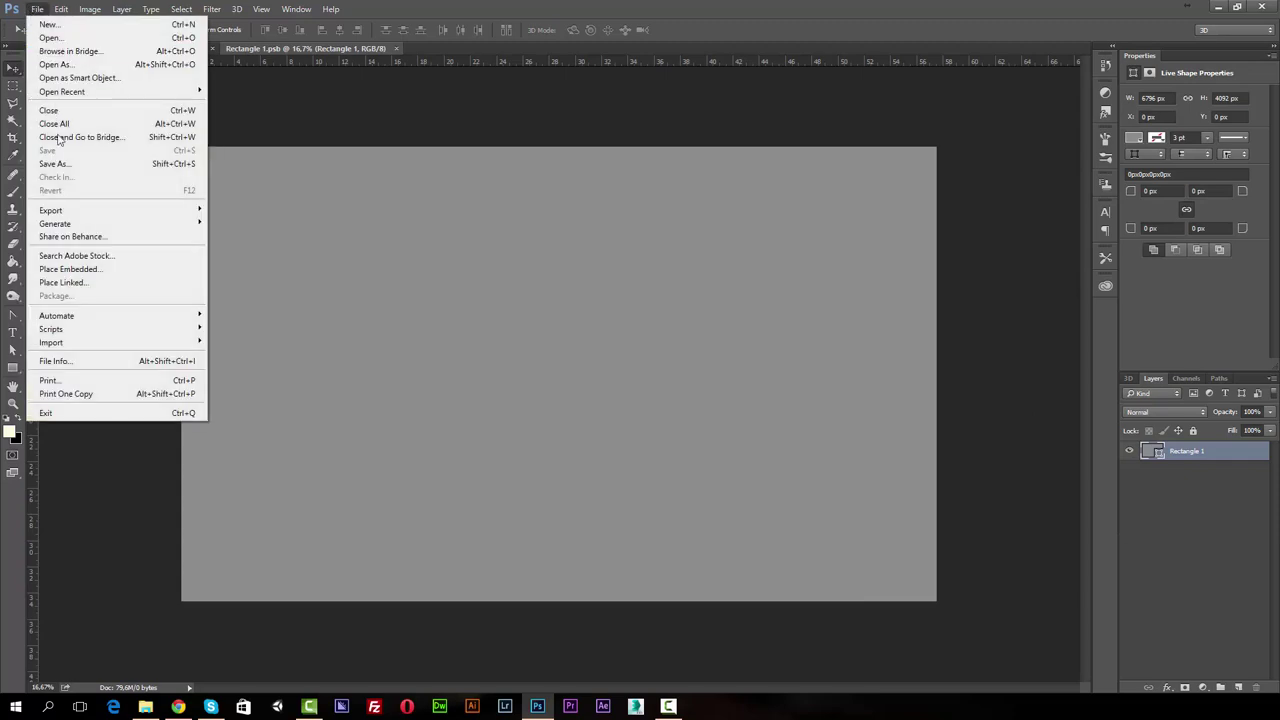
left_click(60, 269)
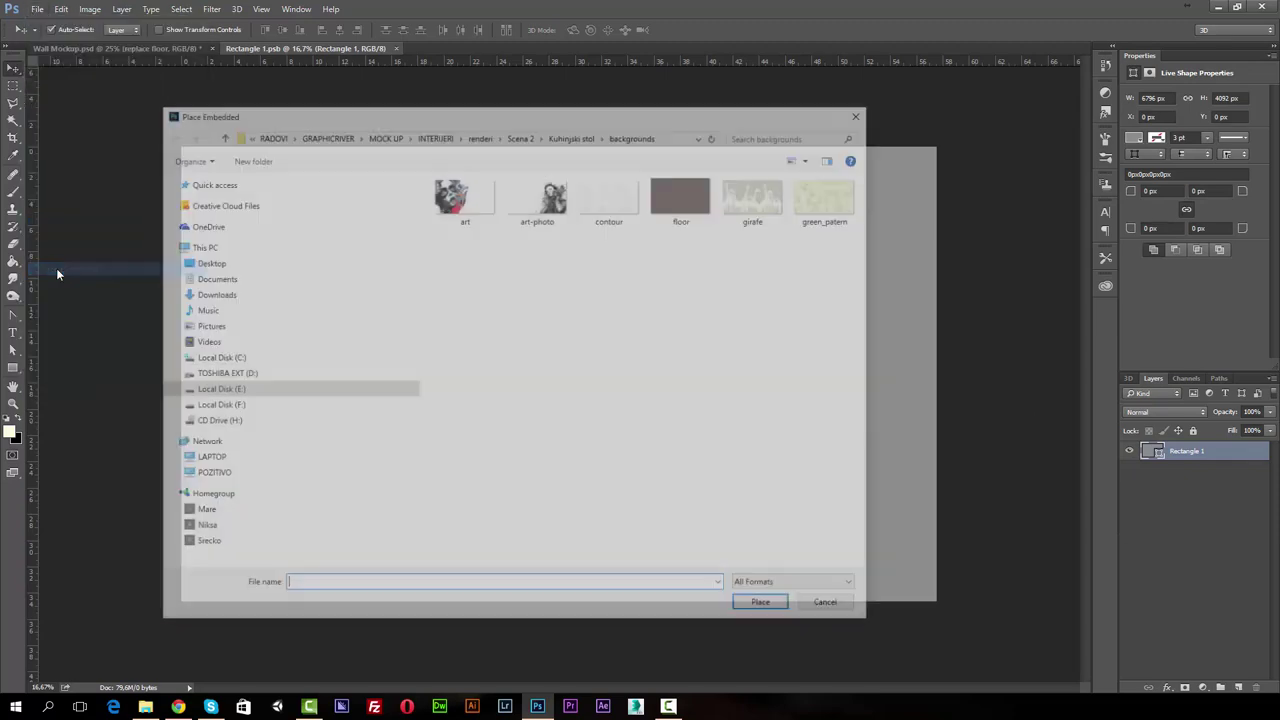
left_click(684, 194)
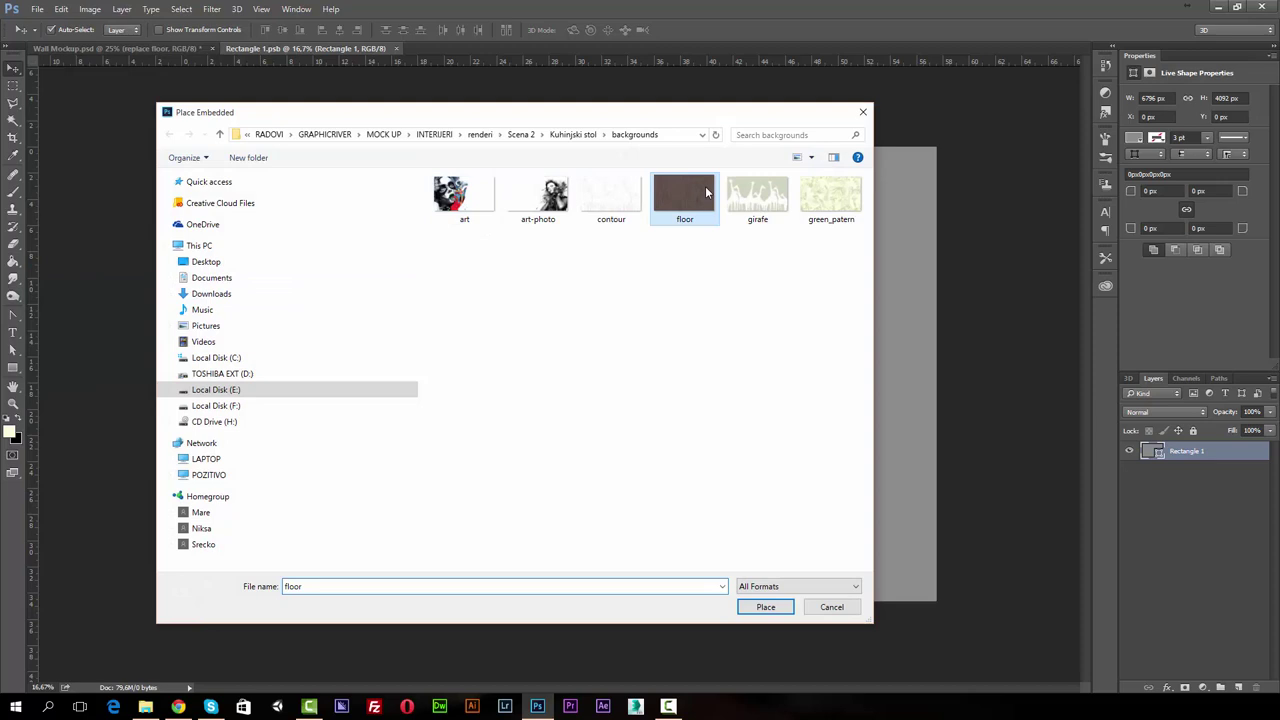
left_click(776, 607)
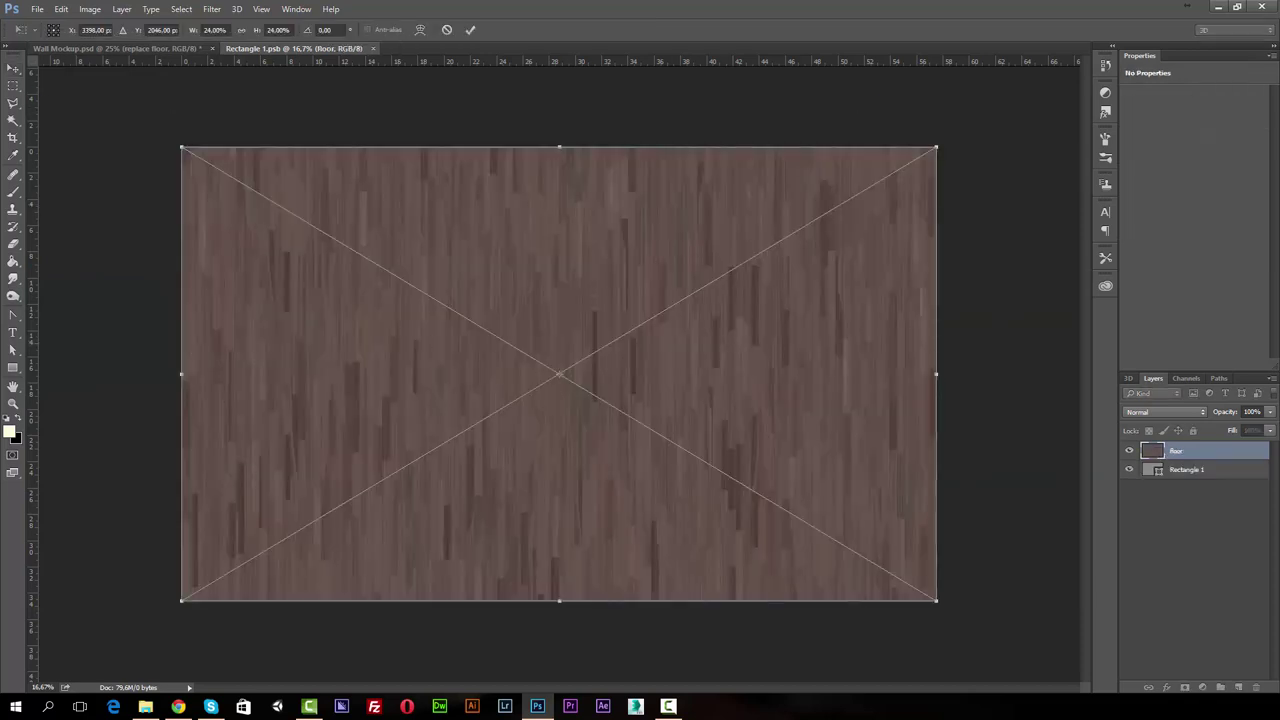
Commit the floor image and save the replace floor contents
left_click(13, 68)
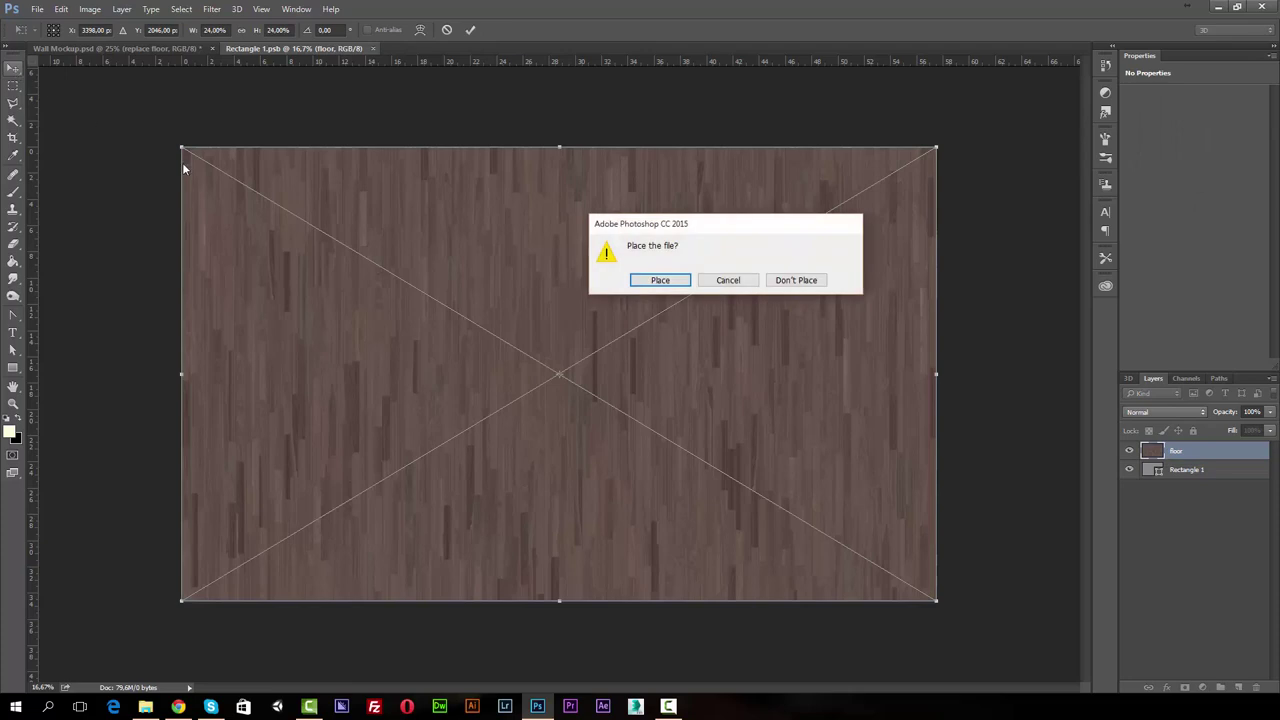
left_click(662, 281)
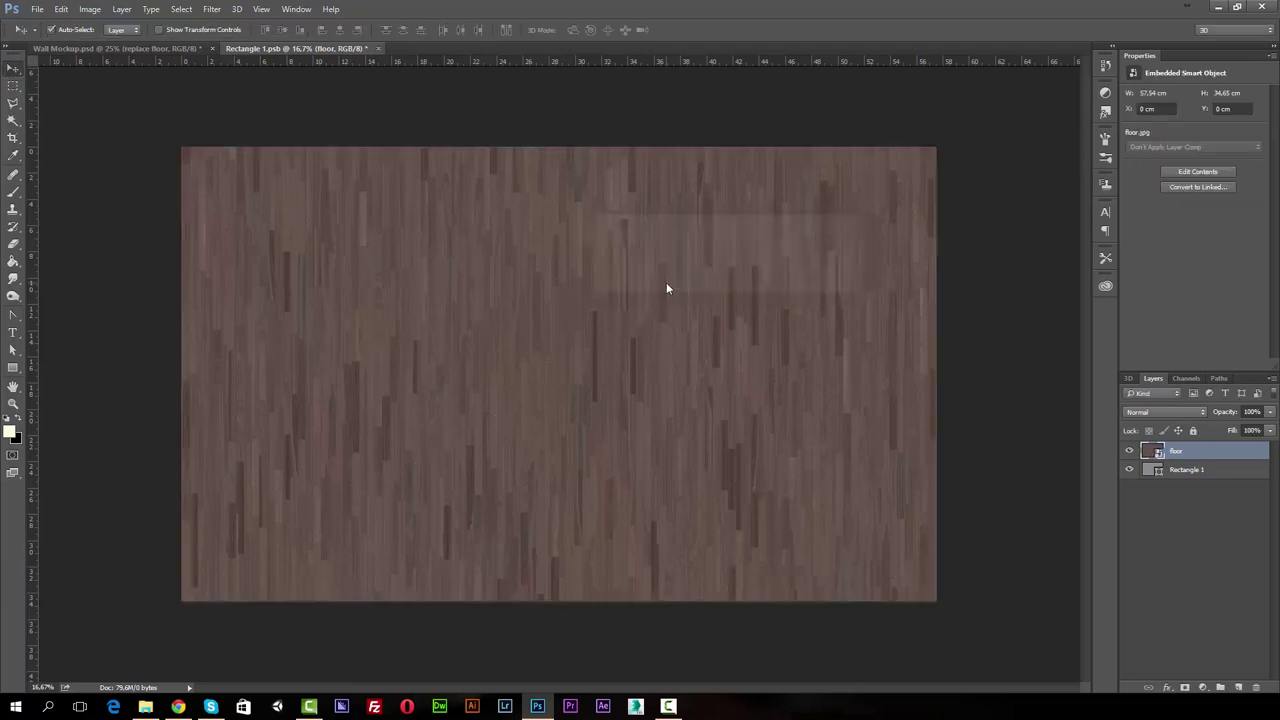
left_click(377, 47)
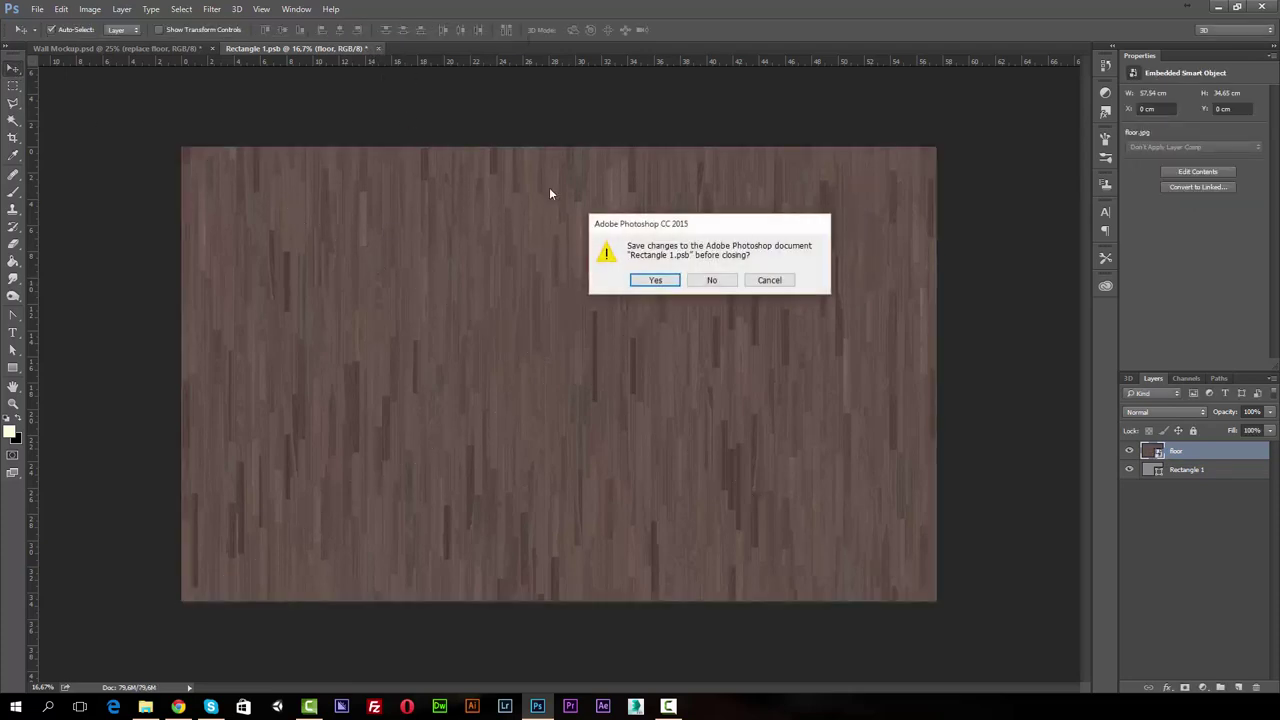
left_click(656, 281)
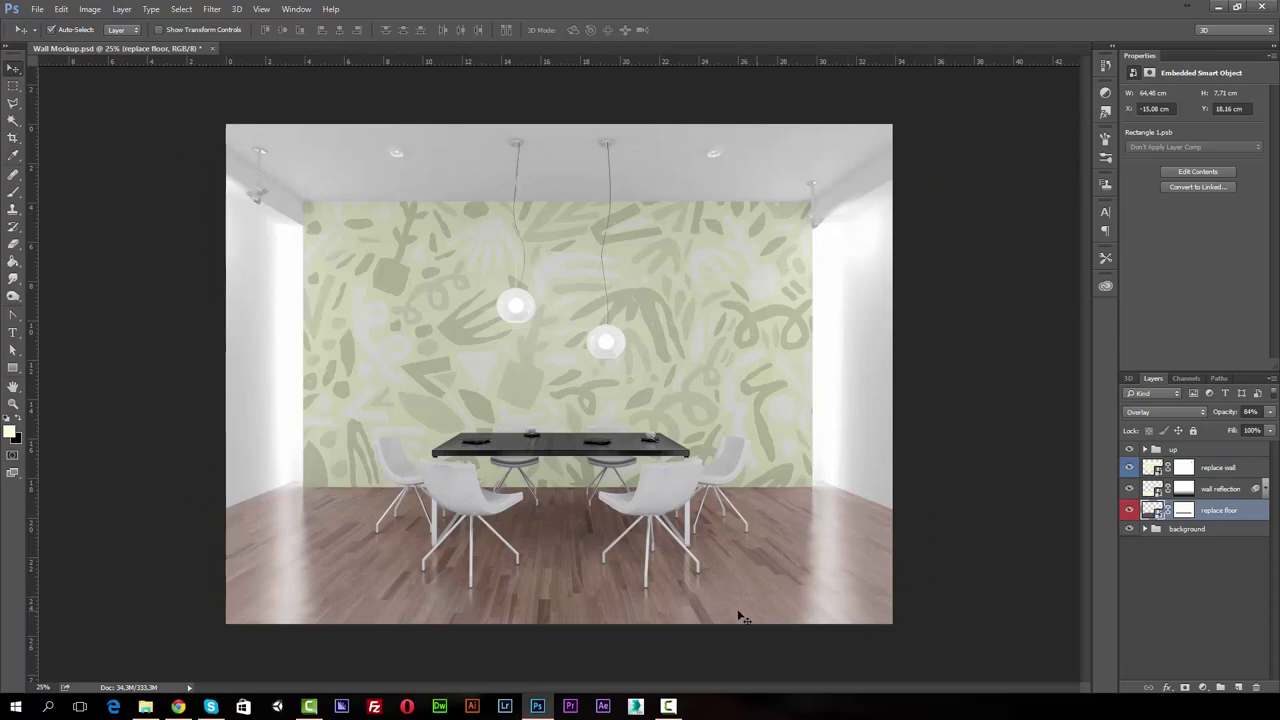
Adjust replace floor opacity and set the floor layer to about 83% in the background group
left_click(1147, 529)
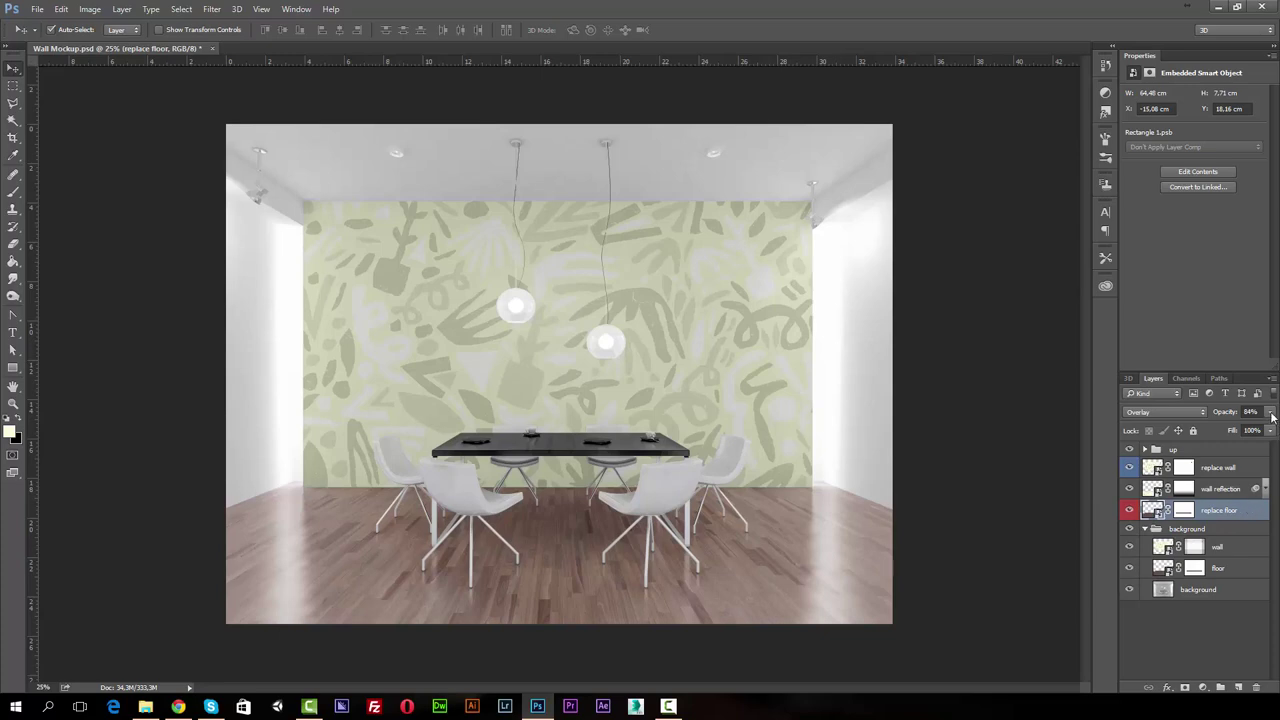
mouse_move(1272, 417)
left_mouse_down()
mouse_move(1228, 432)
mouse_move(1273, 441)
left_mouse_up()
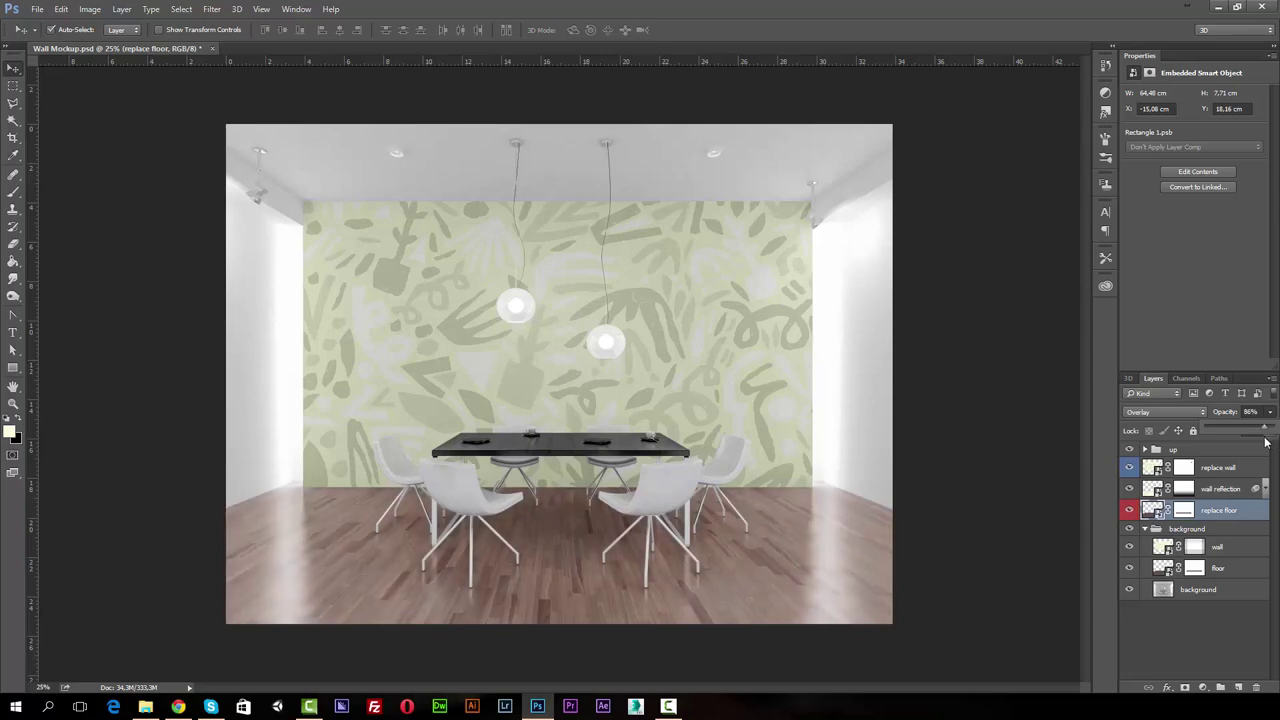
left_click(1238, 571)
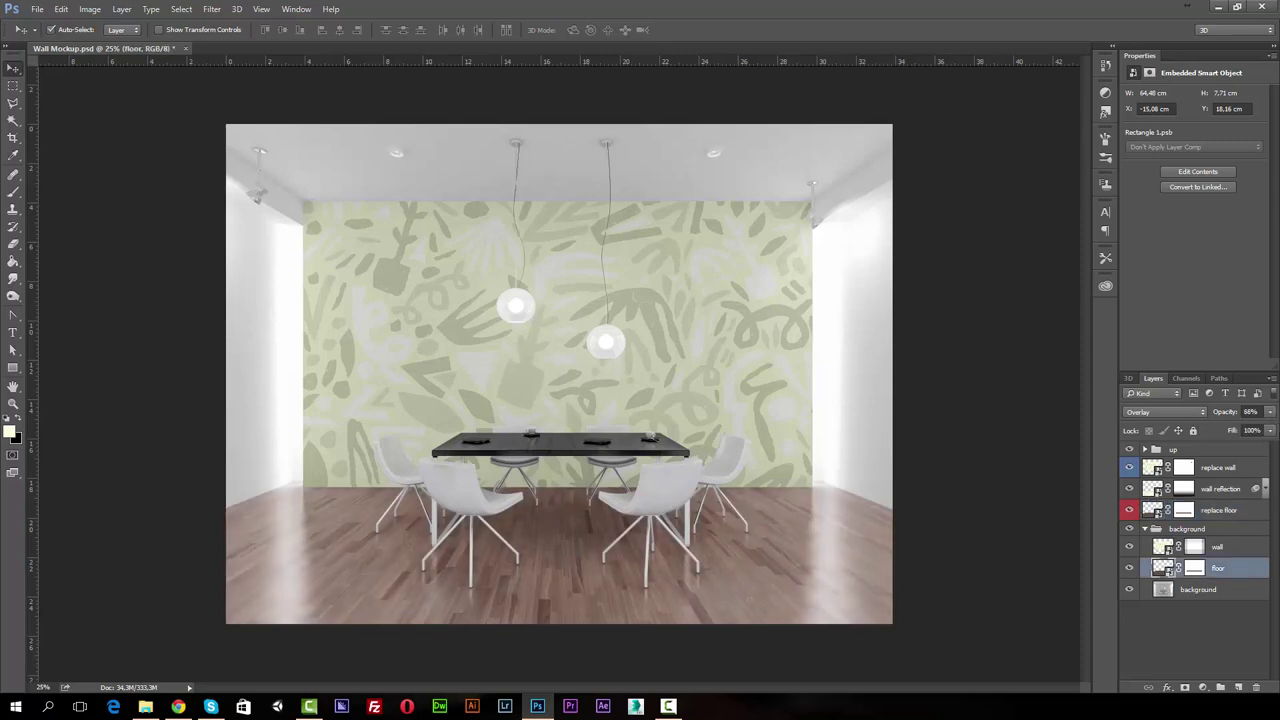
left_click(1270, 414)
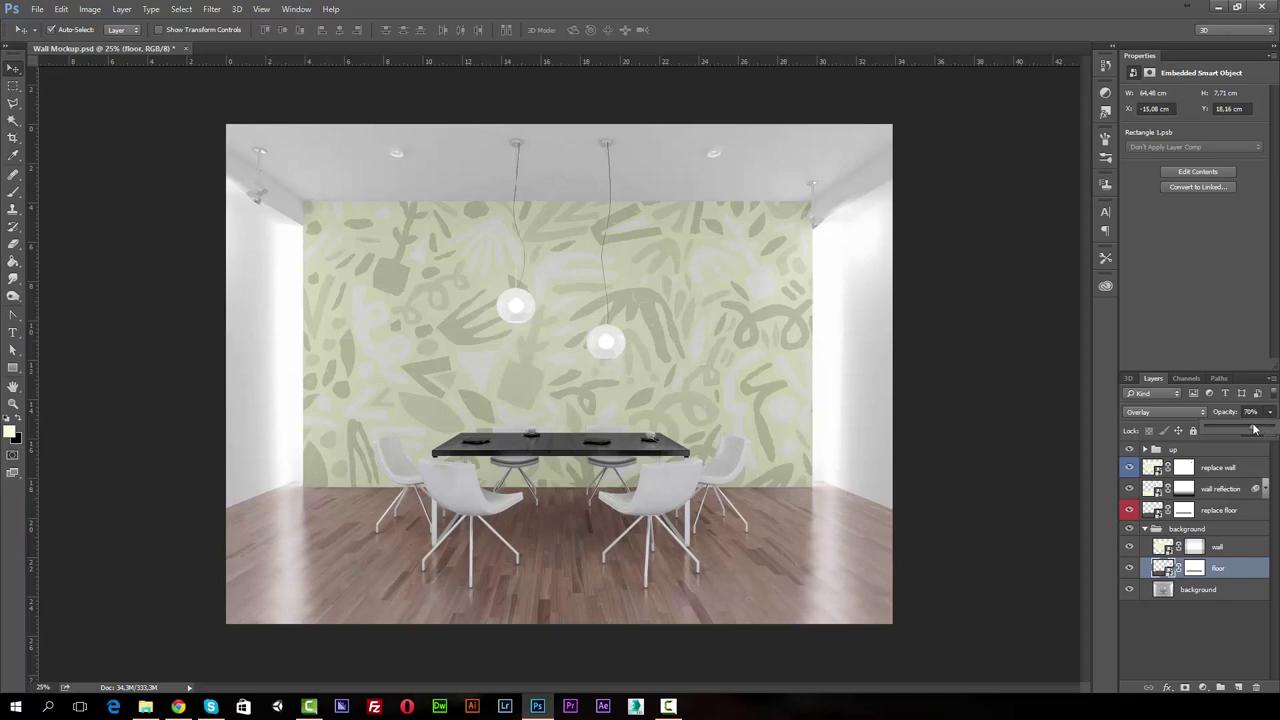
mouse_move(1254, 429)
left_mouse_down()
mouse_move(1273, 427)
mouse_move(1196, 428)
mouse_move(1257, 428)
left_mouse_up()
left_click(1266, 412)
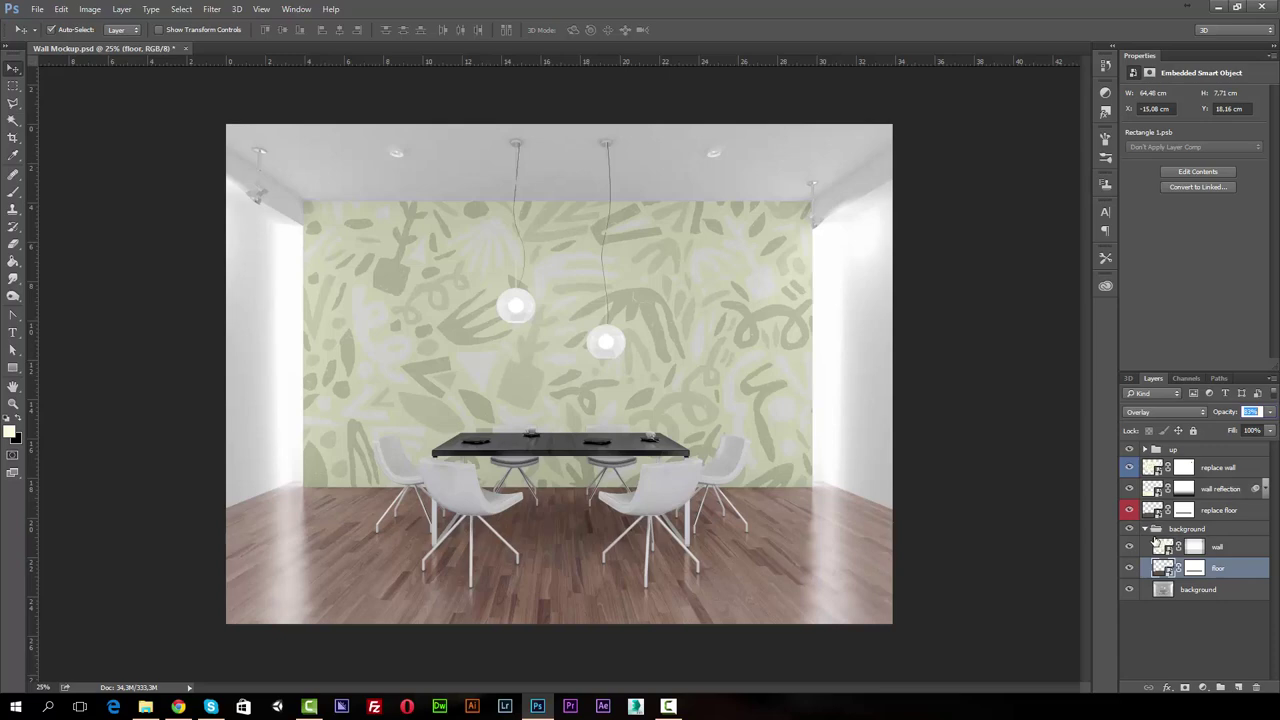
left_click(1146, 530)
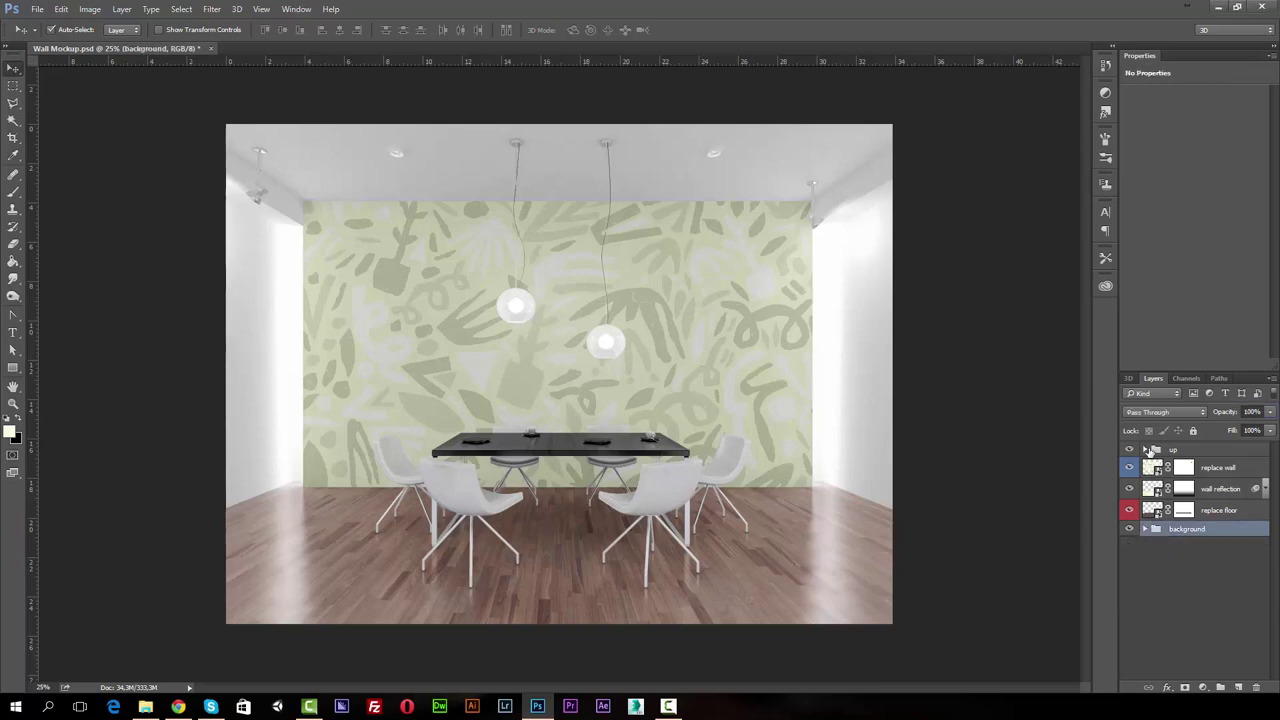
Set the change chair fill layer colour to lime green #a1f51d
left_click(1145, 450)
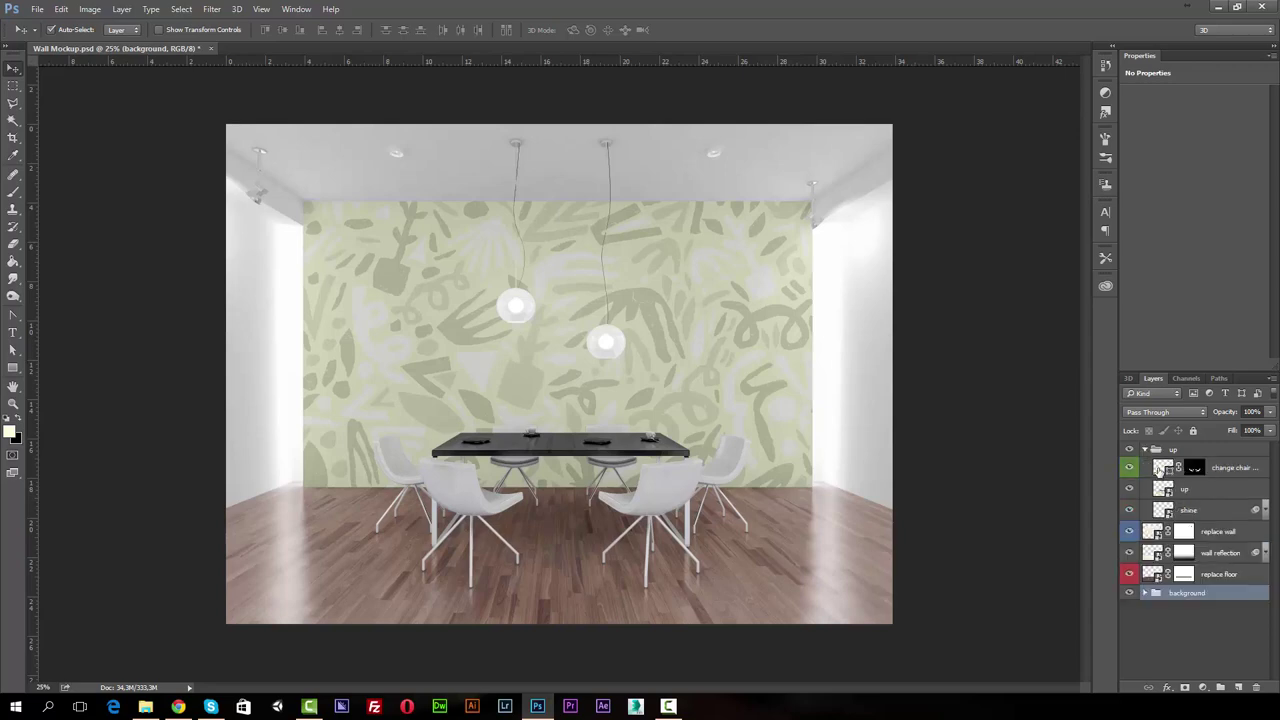
left_click(1163, 471)
key("i")
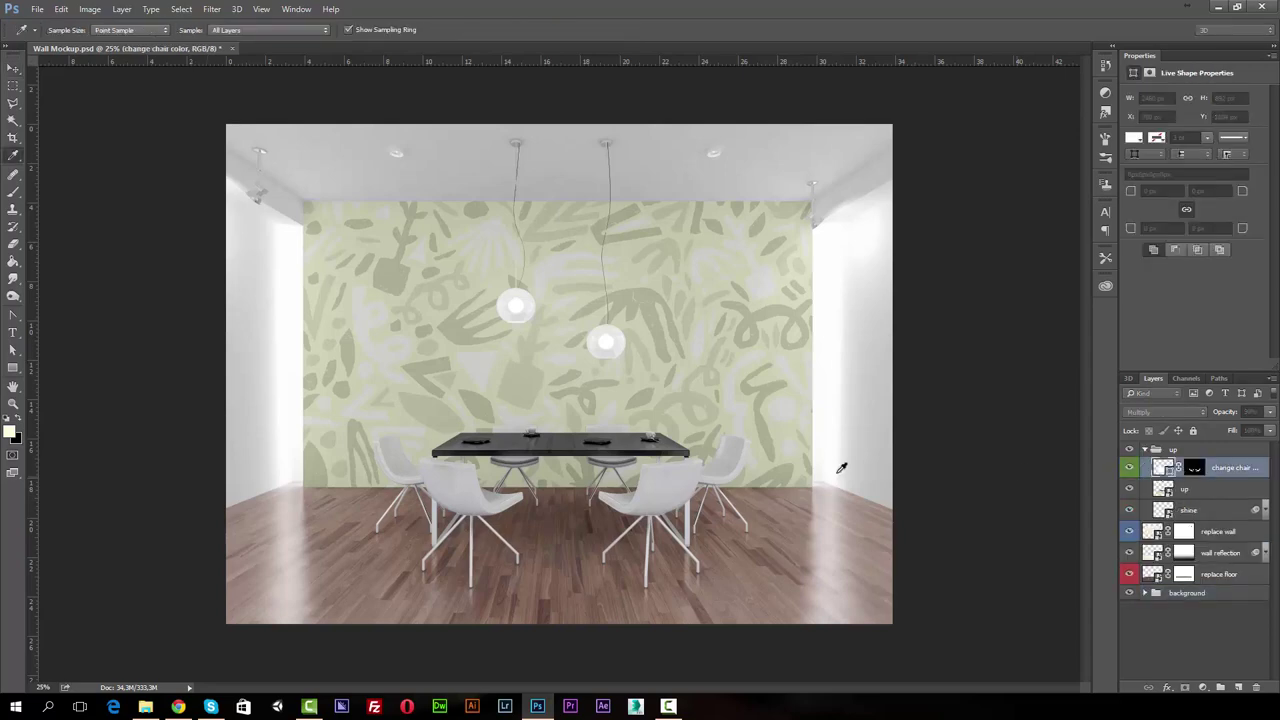
double_click(1163, 467)
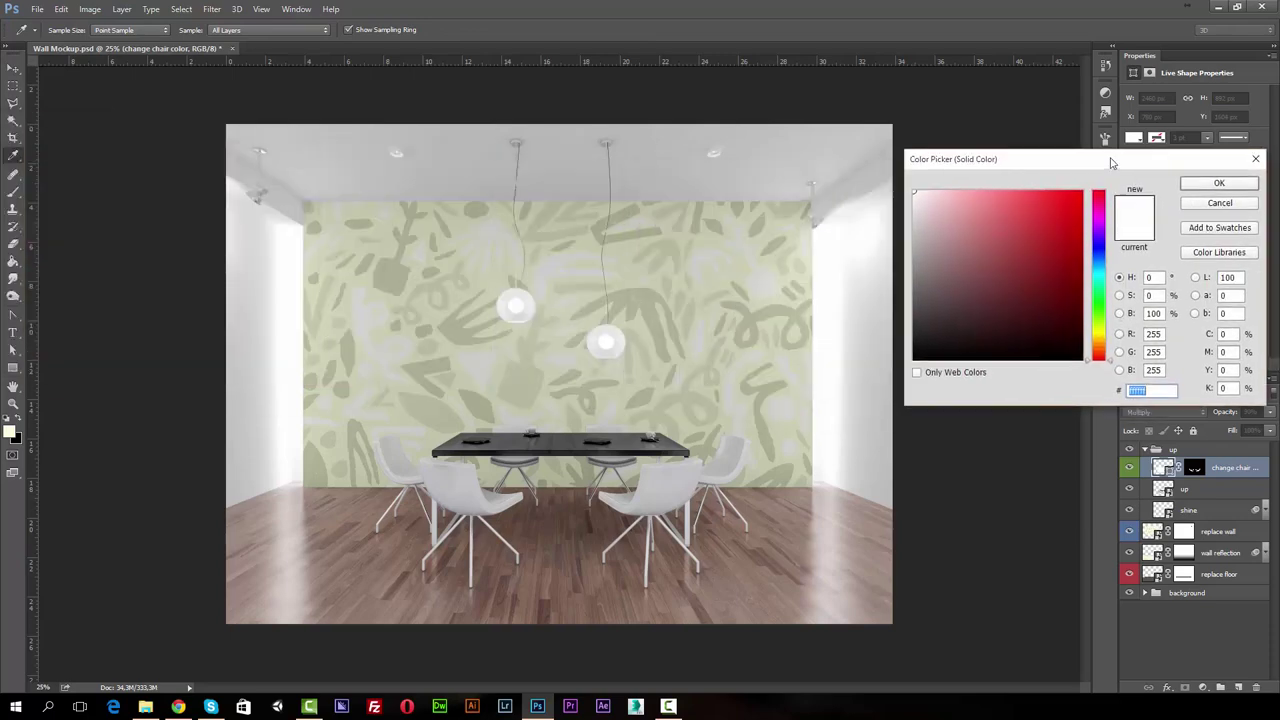
left_click_drag(1108, 153, 988, 317)
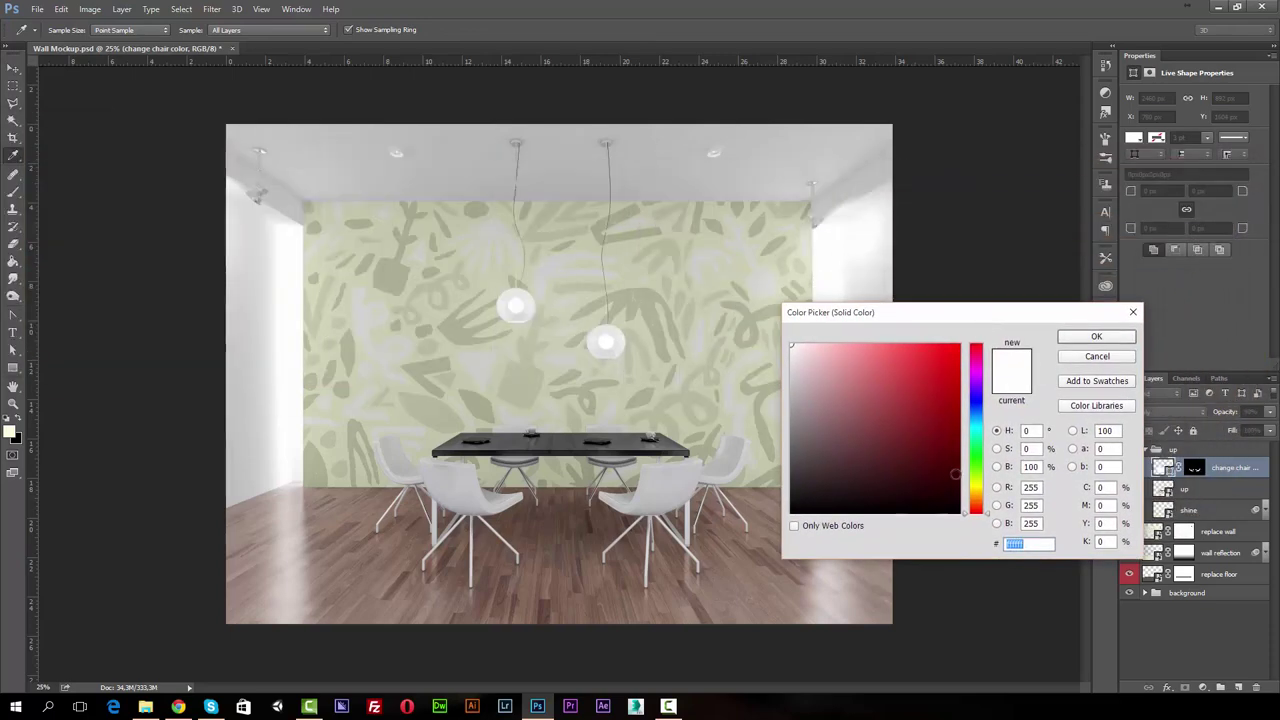
left_click(906, 342)
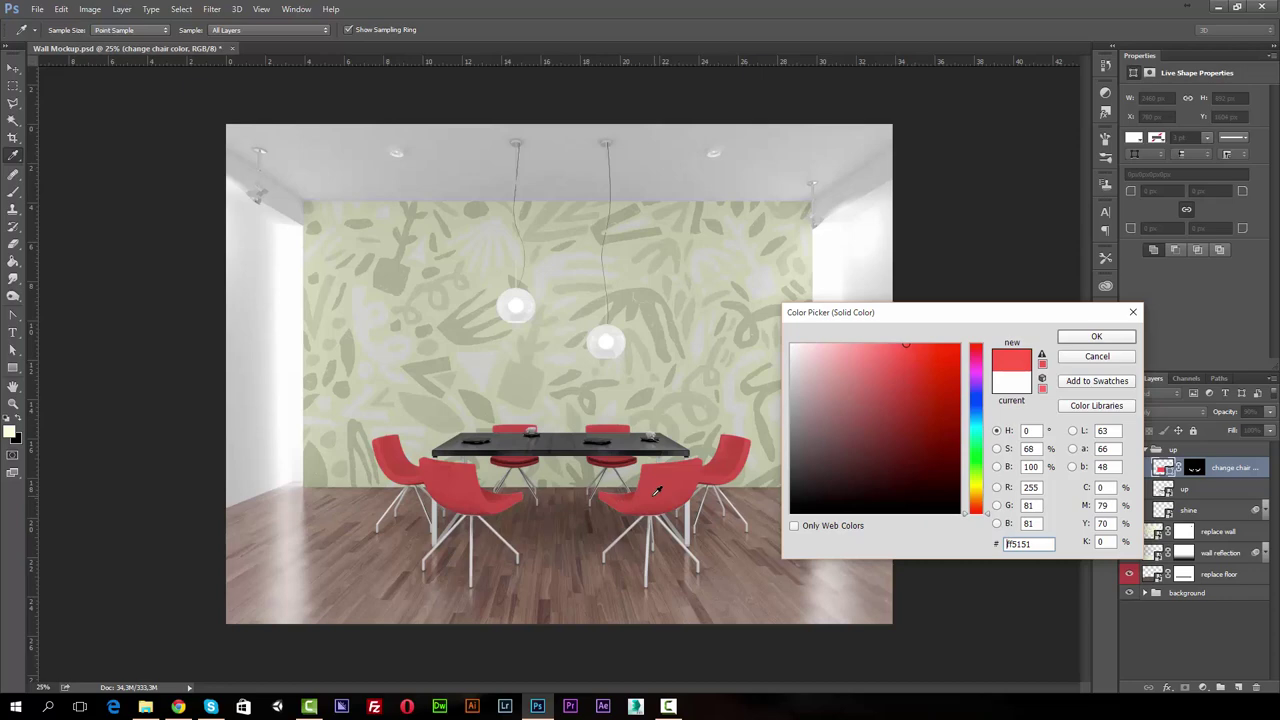
left_click(975, 445)
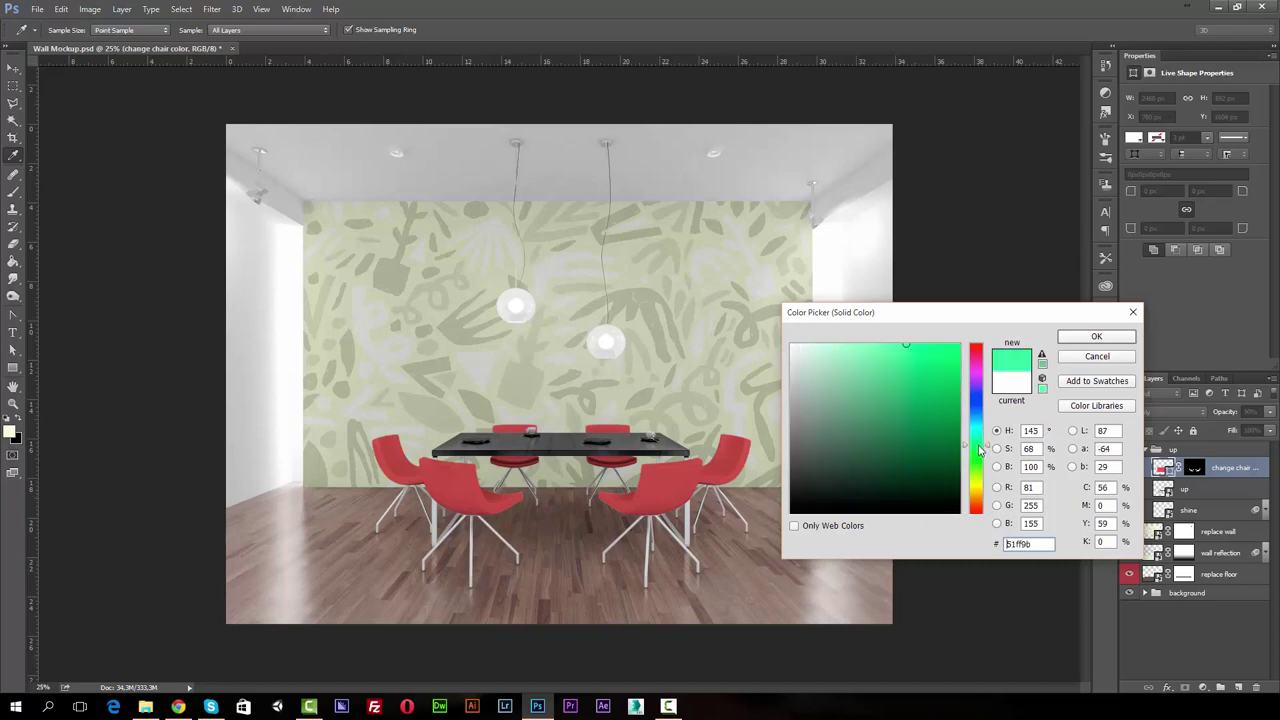
left_click(940, 350)
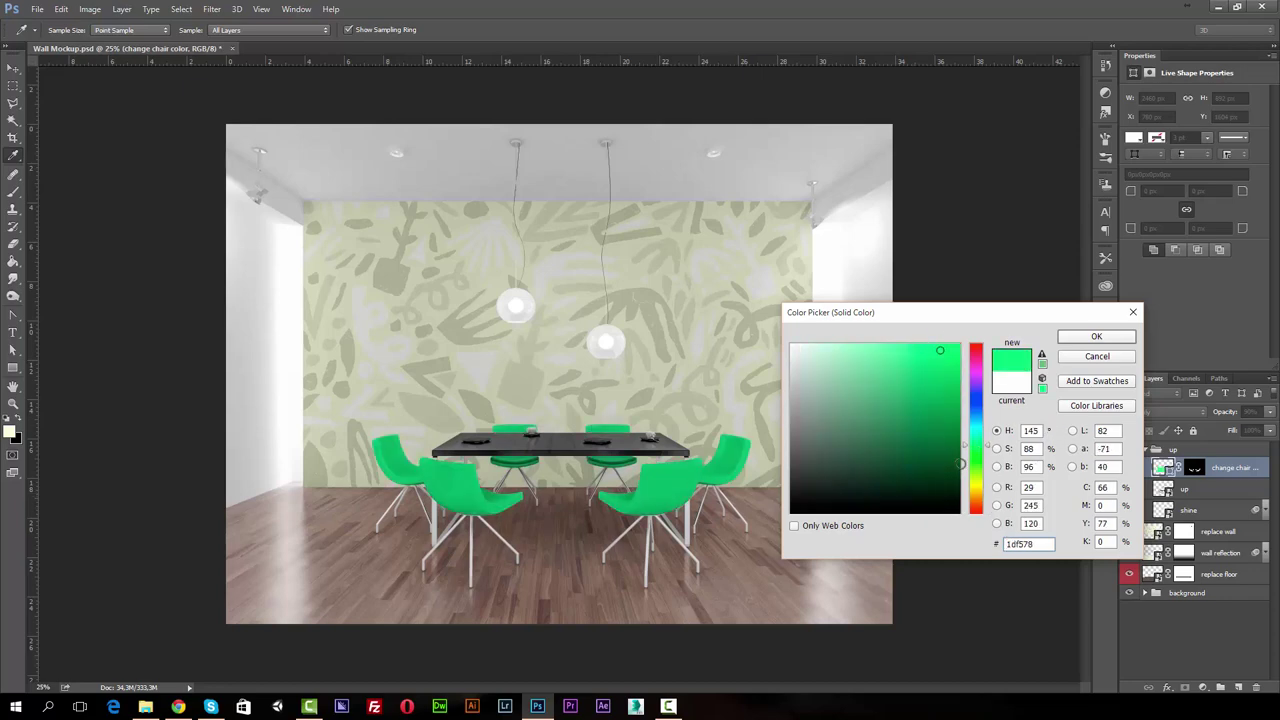
left_click_drag(984, 447, 980, 481)
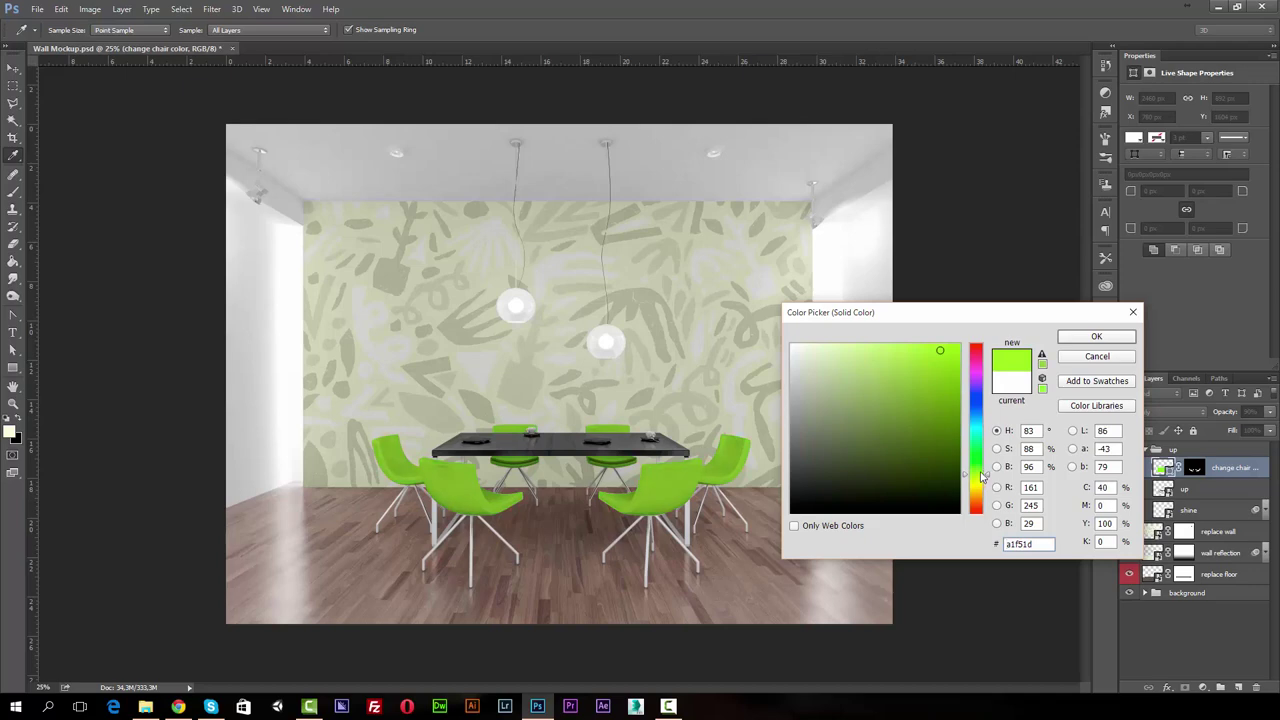
left_click(1096, 338)
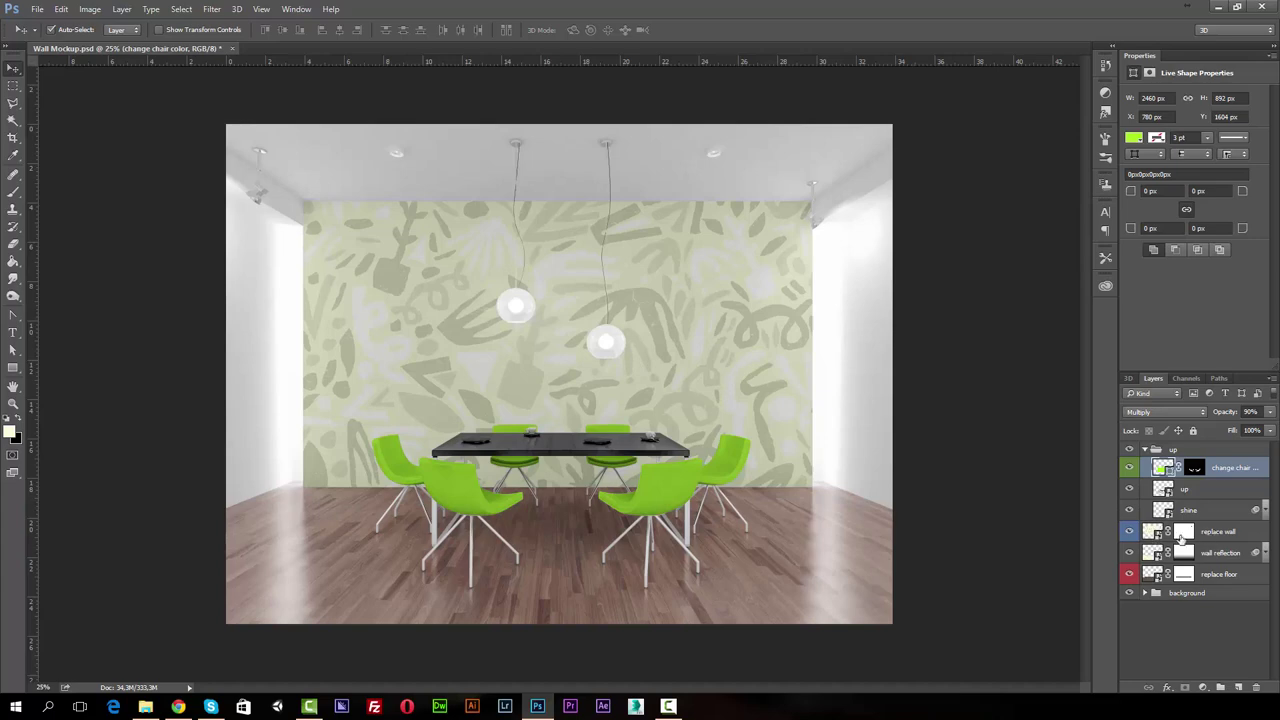
Open the replace wall smart object and delete its green_pattern layer
left_click(1150, 532)
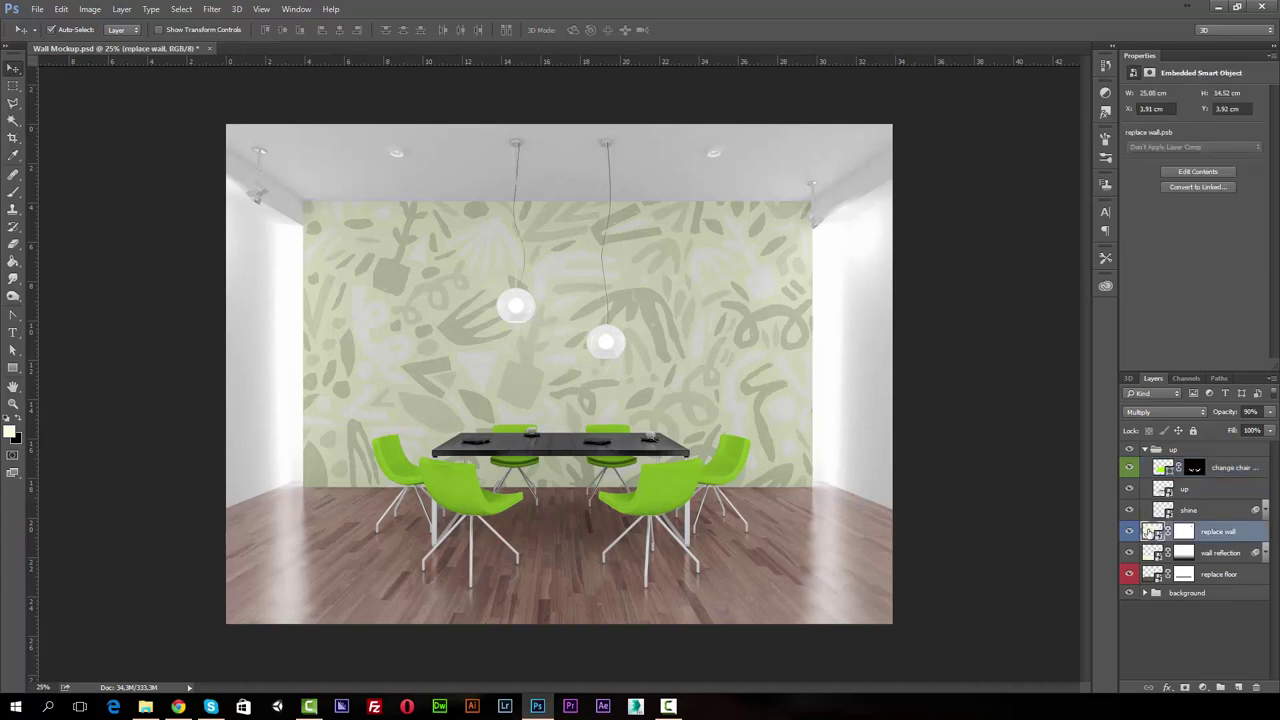
double_click(1152, 531)
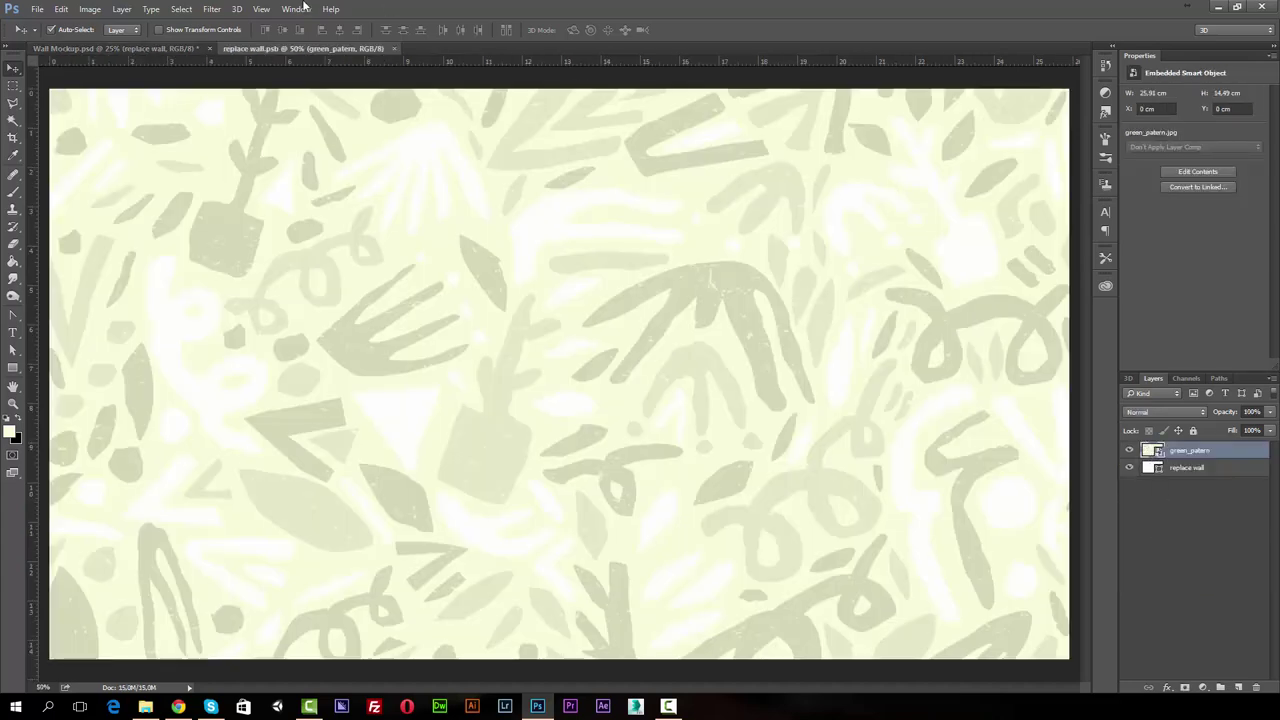
left_click(1255, 689)
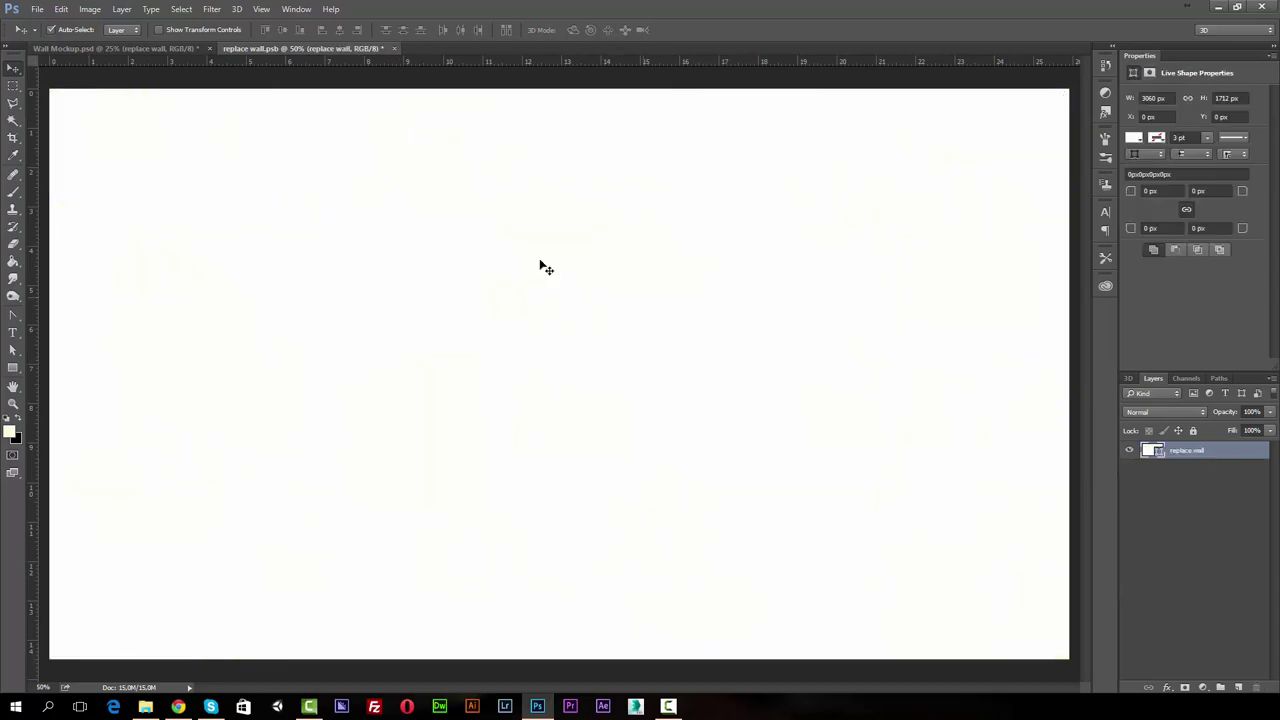
Embed the colourful face art image in the wall contents and save the smart object
left_click(37, 10)
left_click(98, 265)
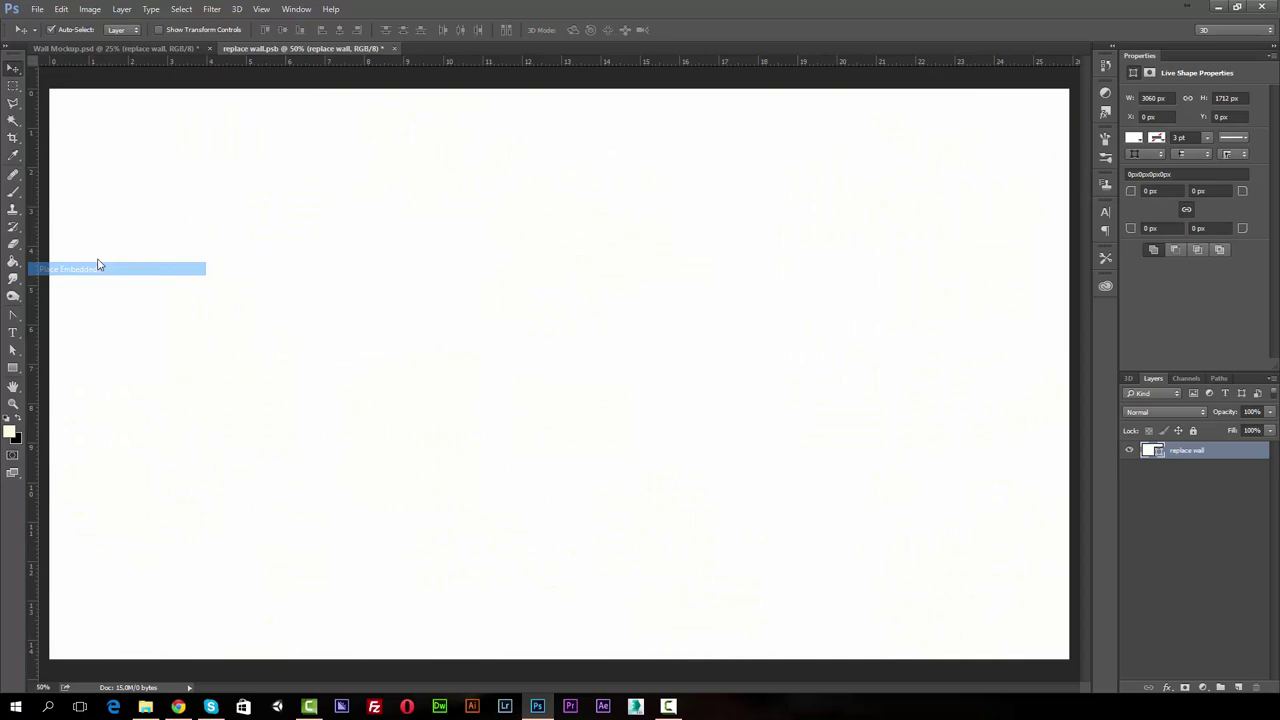
left_click(443, 207)
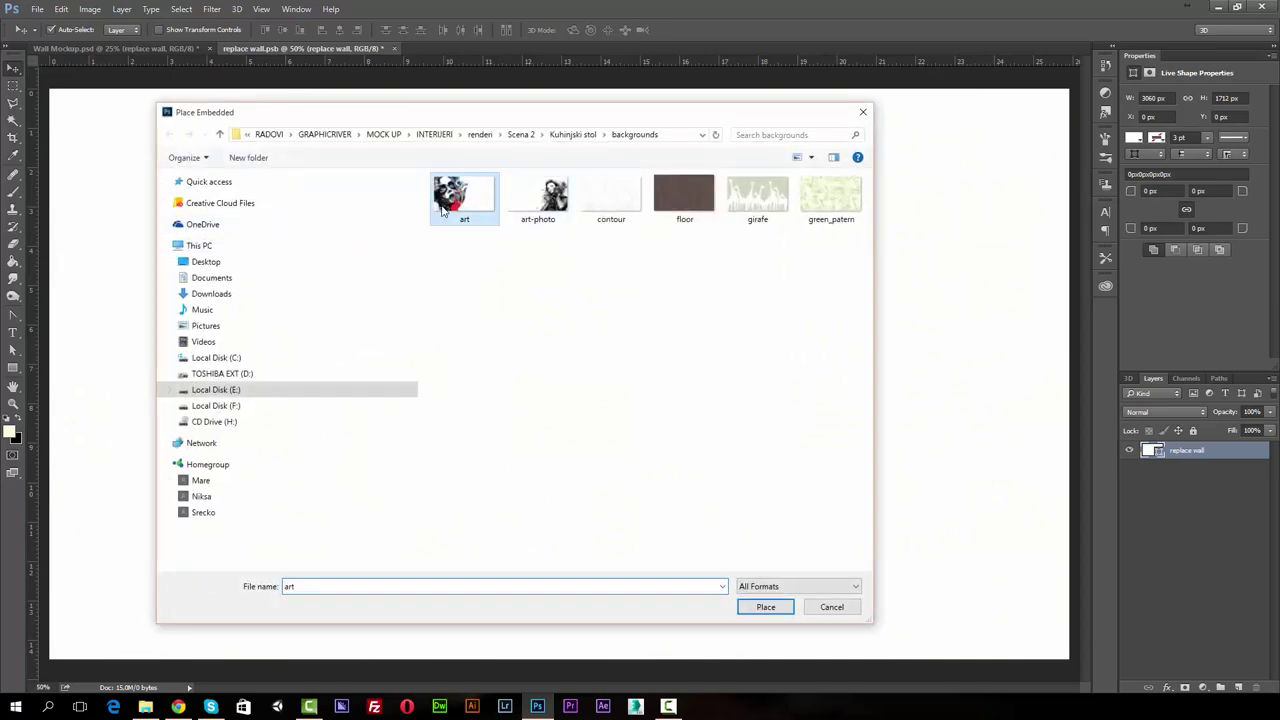
left_click(764, 607)
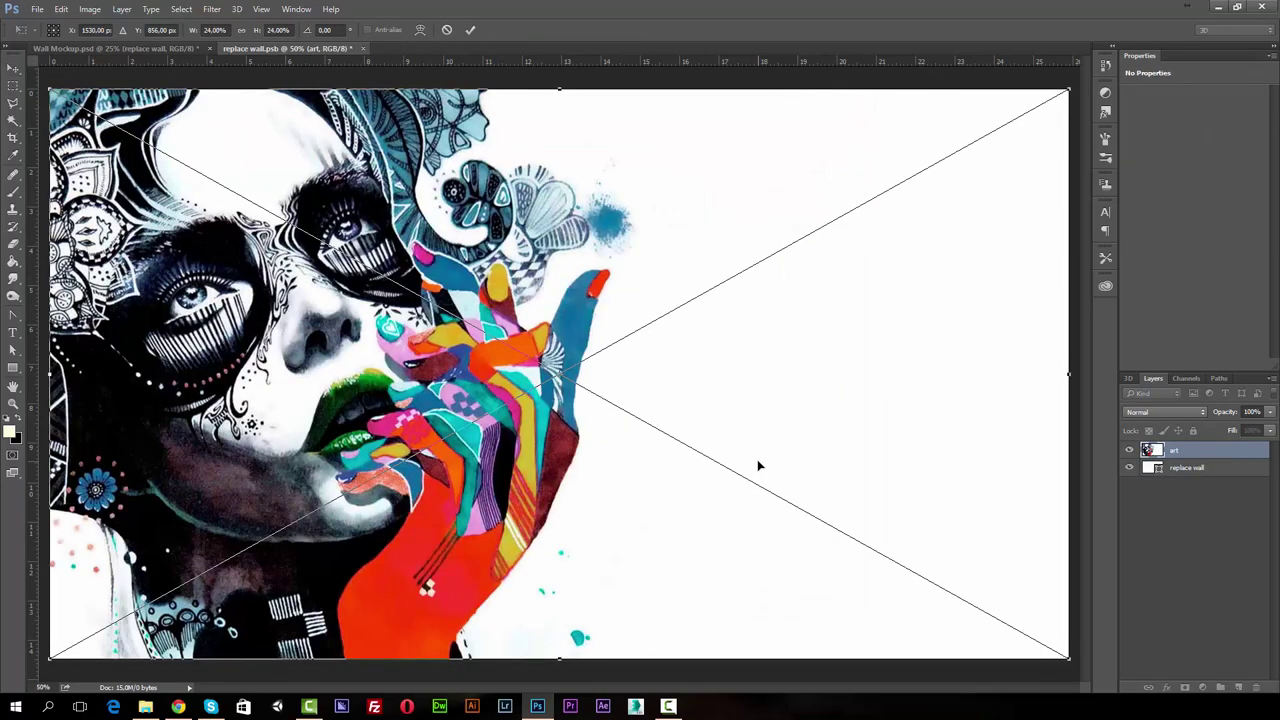
key("Return")
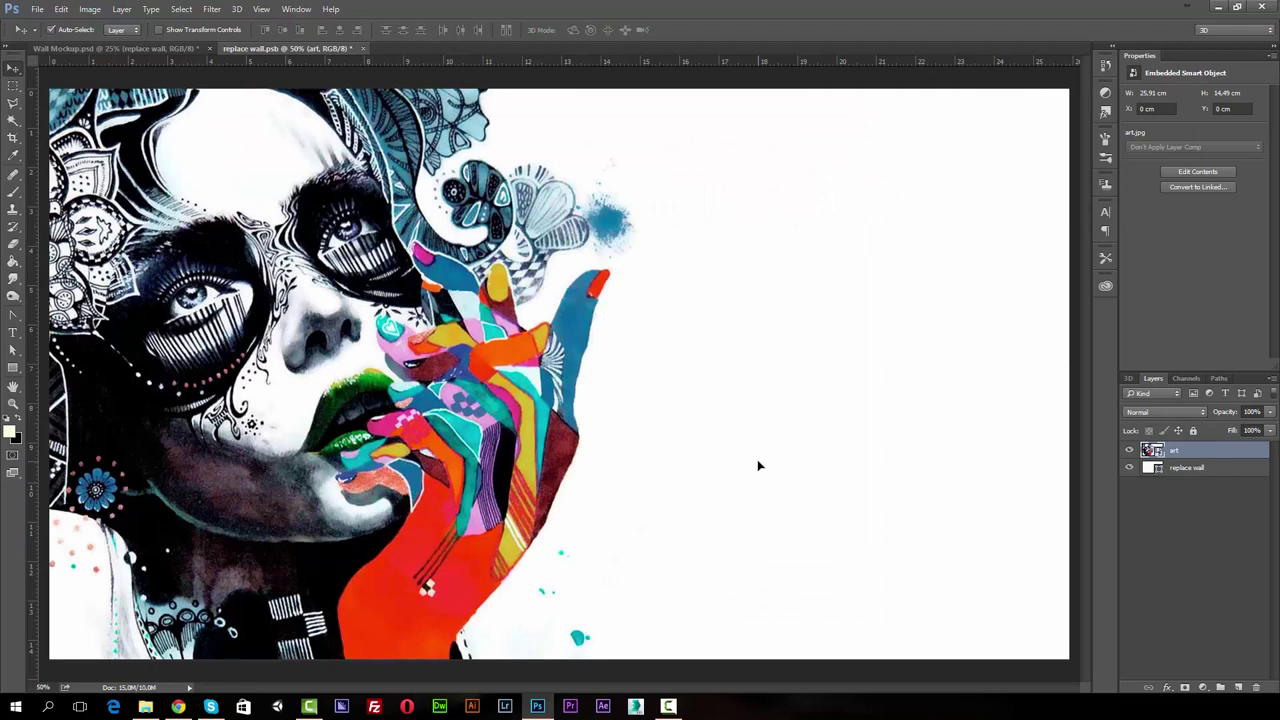
left_click(362, 47)
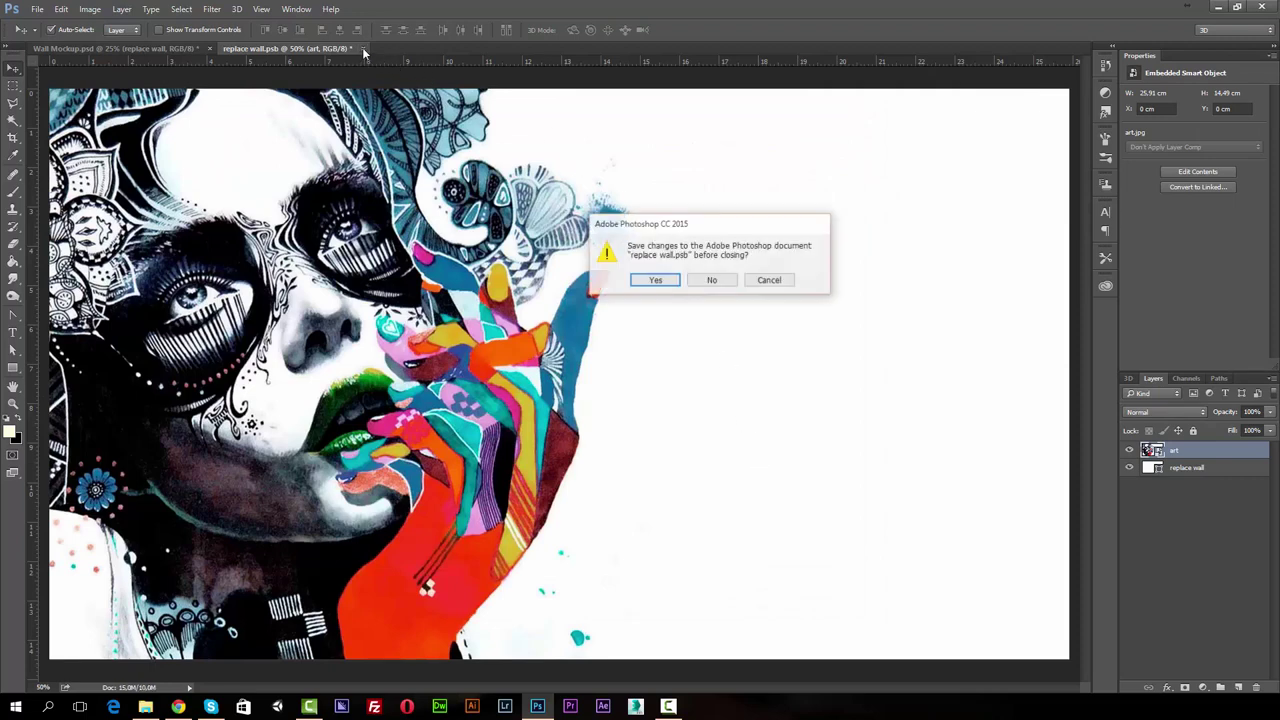
left_click(666, 283)
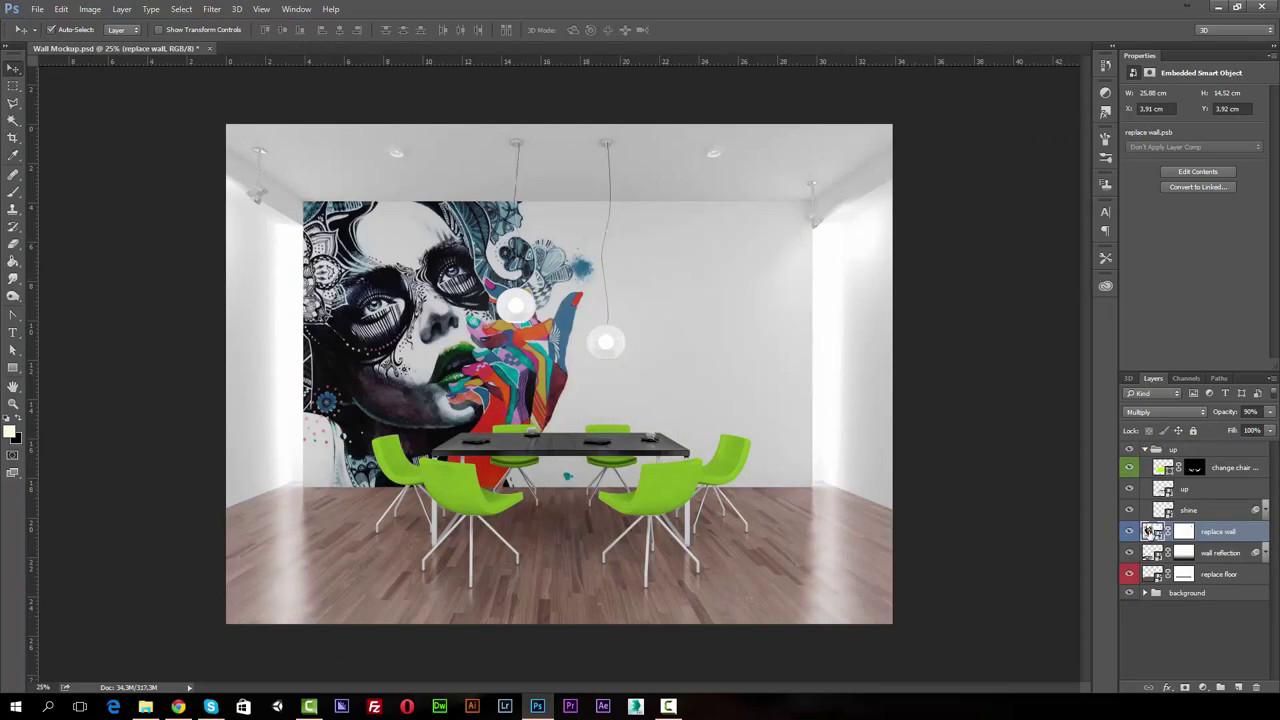
In the replace wall contents, delete the art layer and place art-photo embedded
double_click(1149, 530)
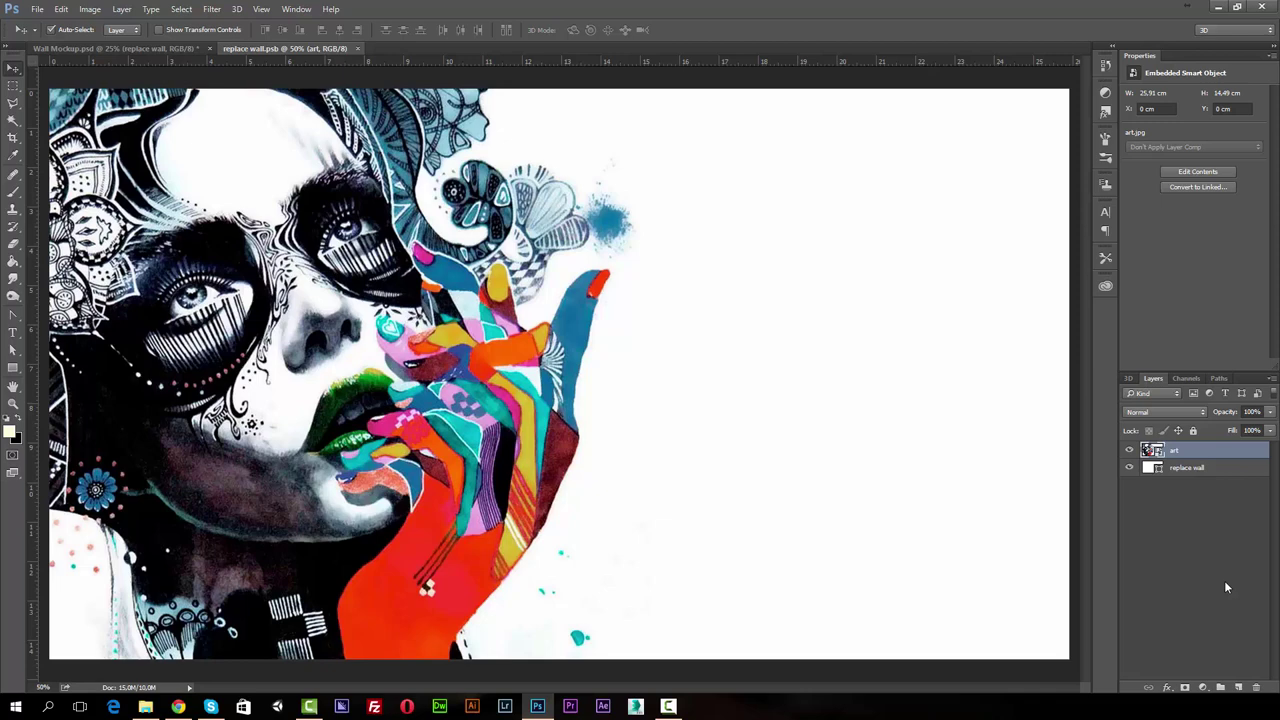
left_click(1256, 688)
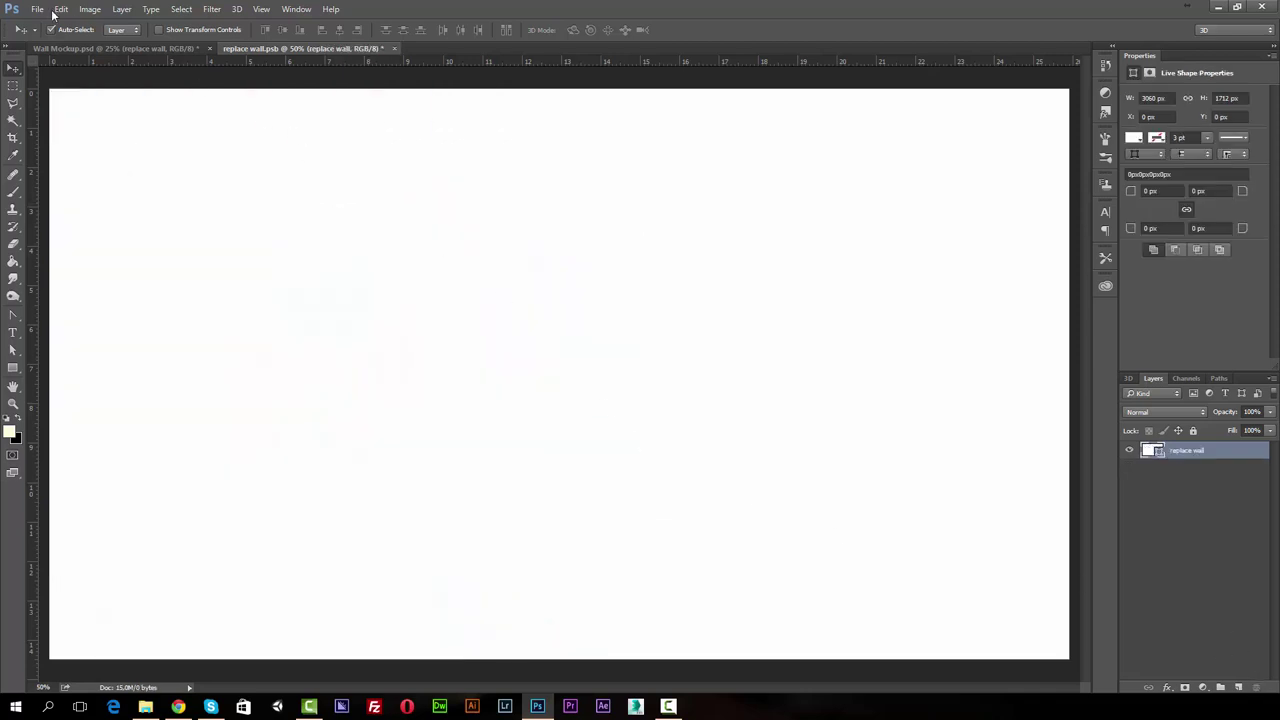
left_click(36, 9)
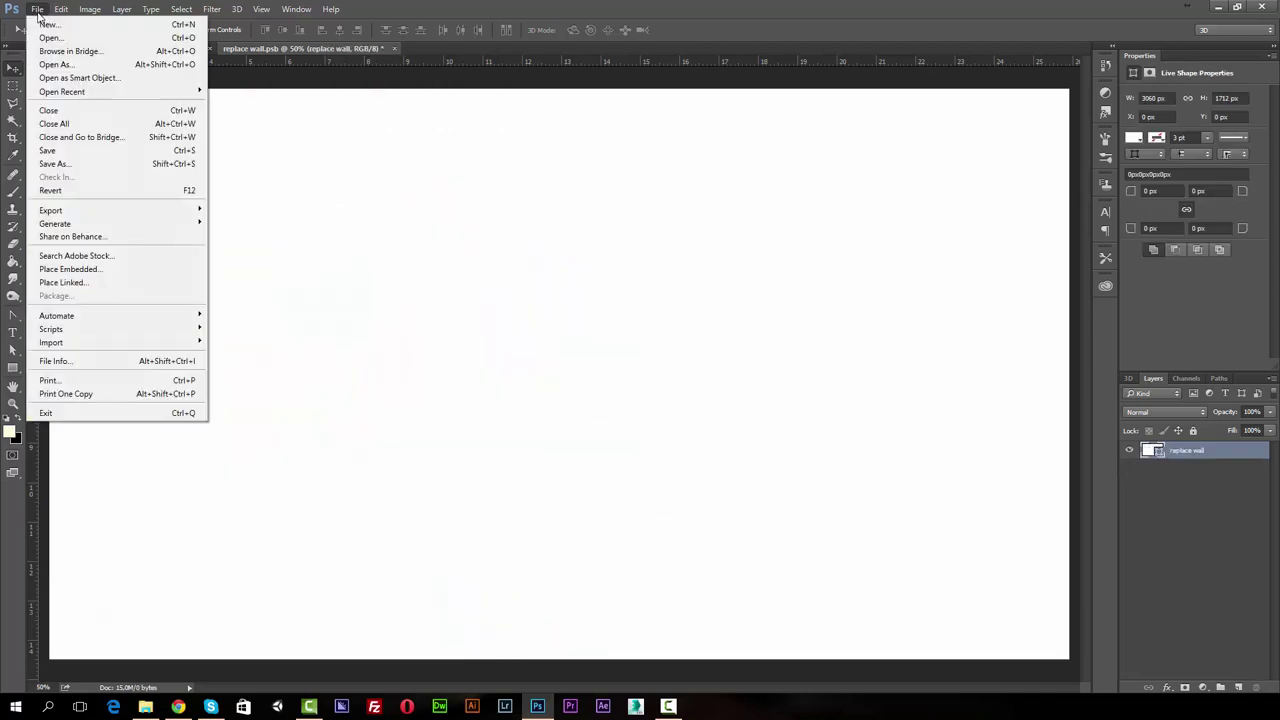
left_click(77, 266)
double_click(538, 195)
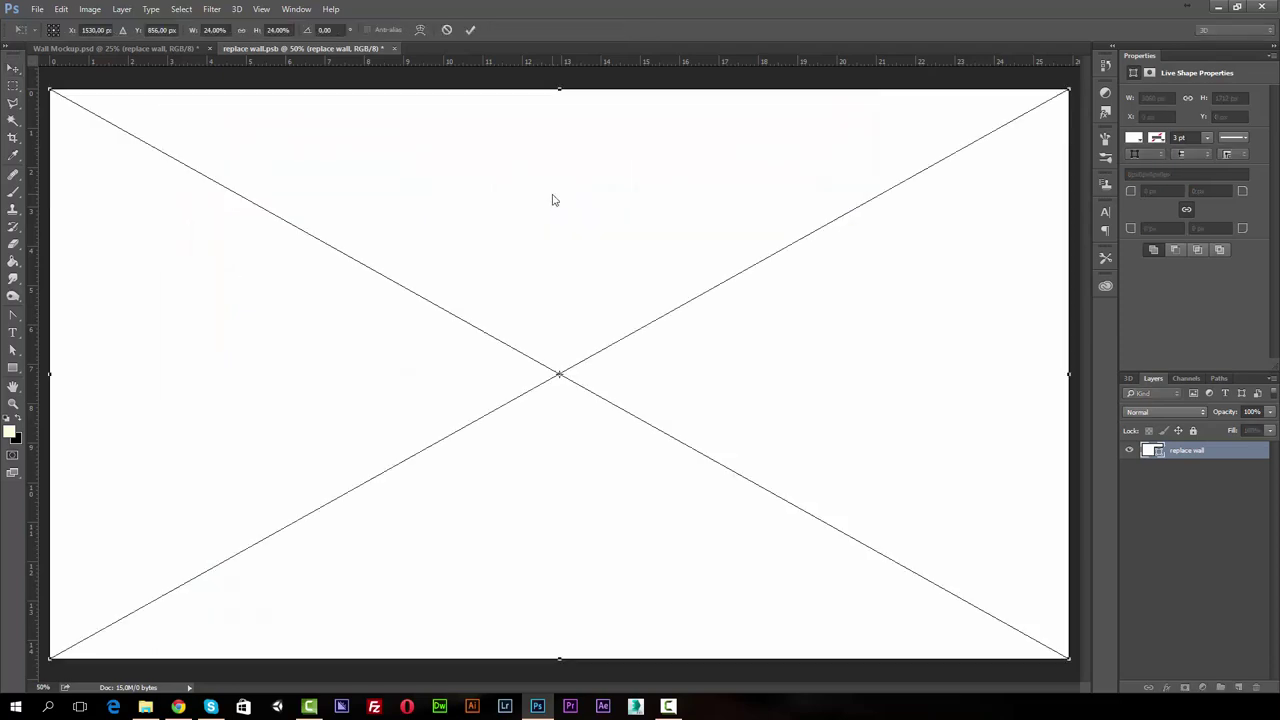
Commit the art-photo placement and save the replace wall smart object
left_click(13, 67)
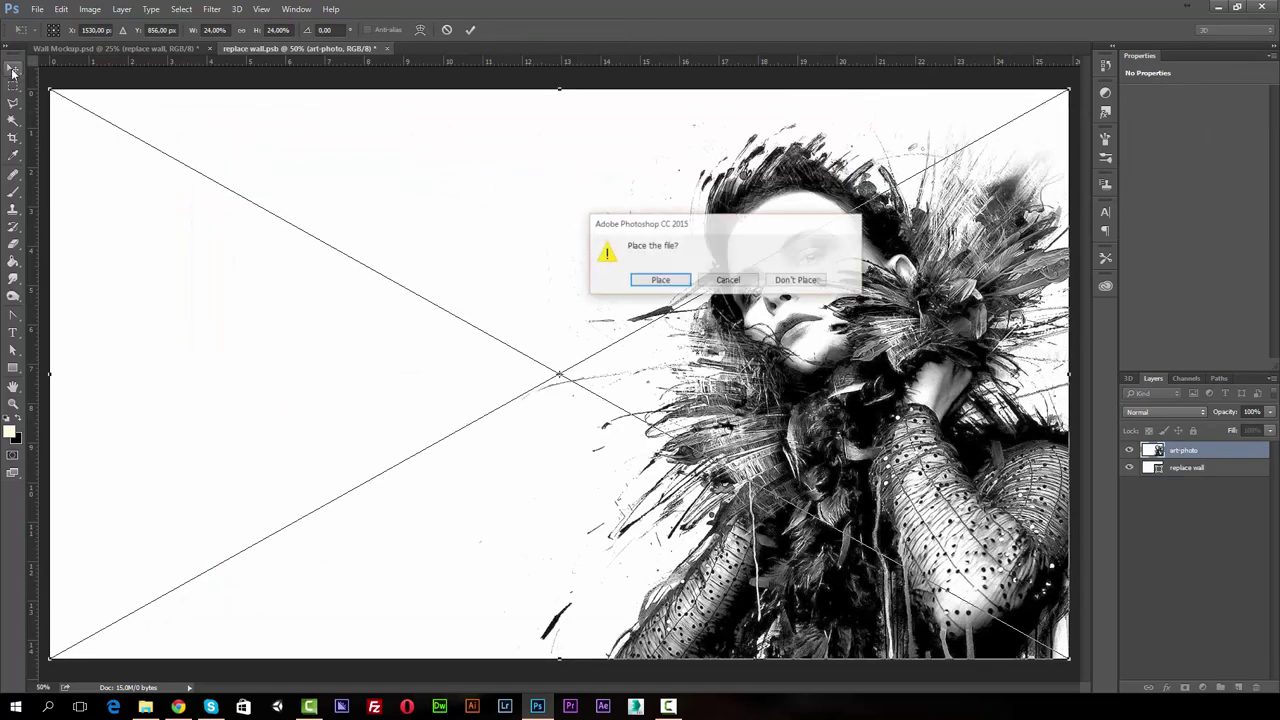
left_click(660, 280)
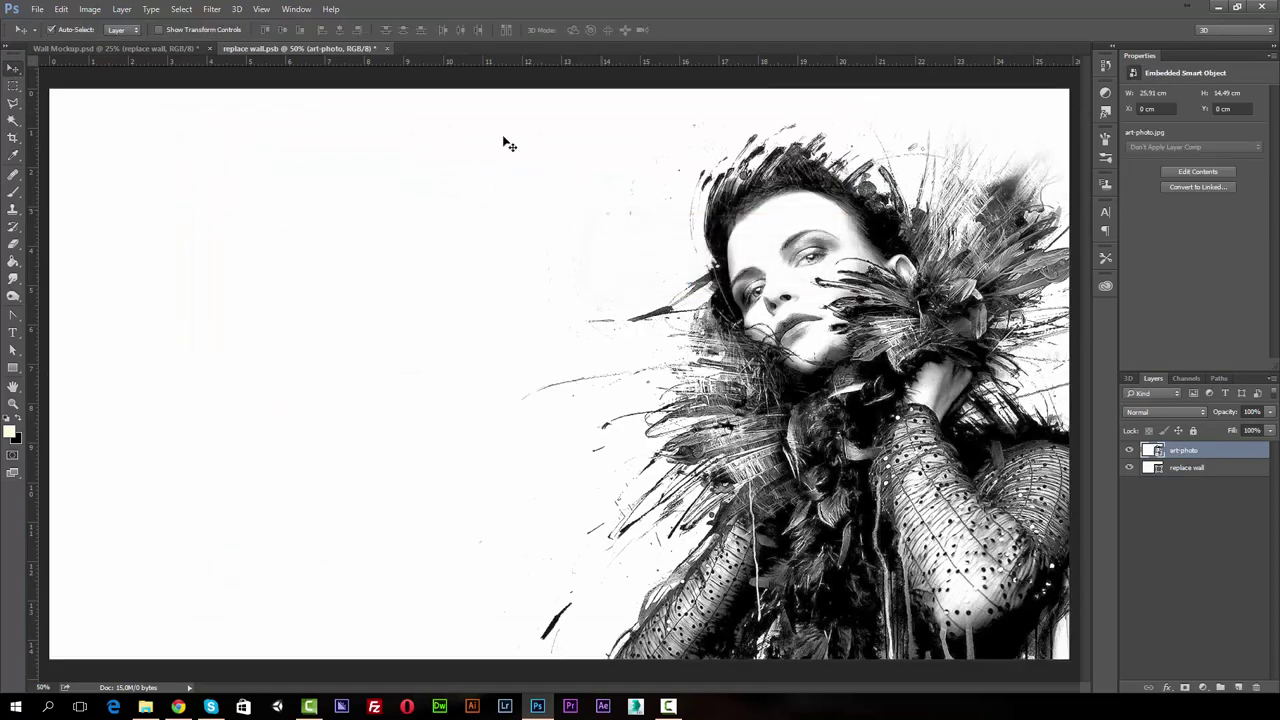
left_click(386, 48)
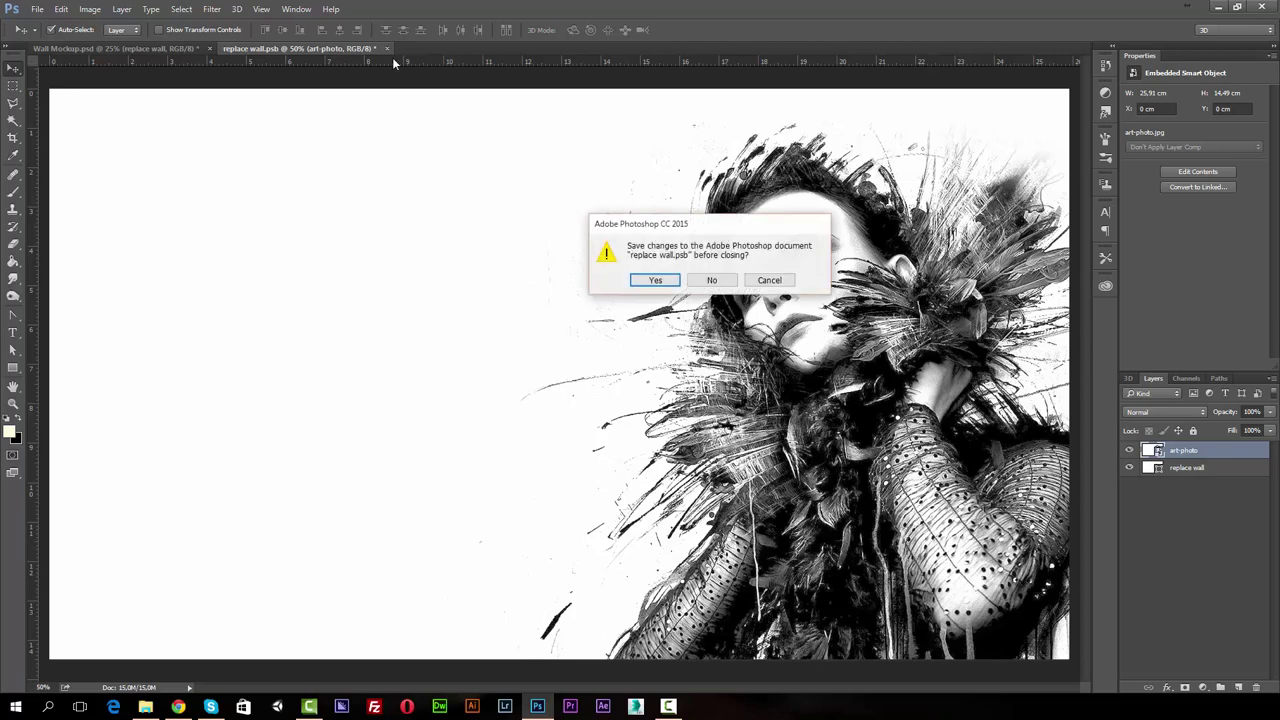
left_click(669, 283)
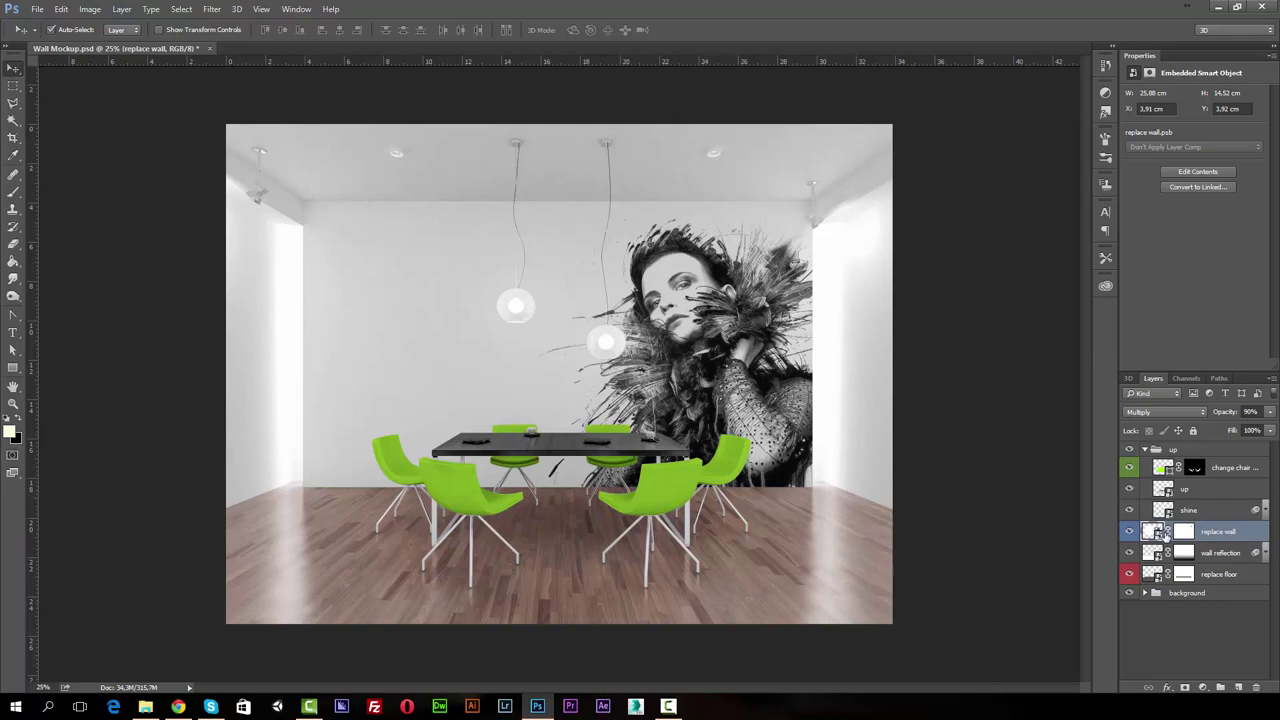
In the replace wall contents, delete art-photo and place the girafe image embedded
double_click(1152, 530)
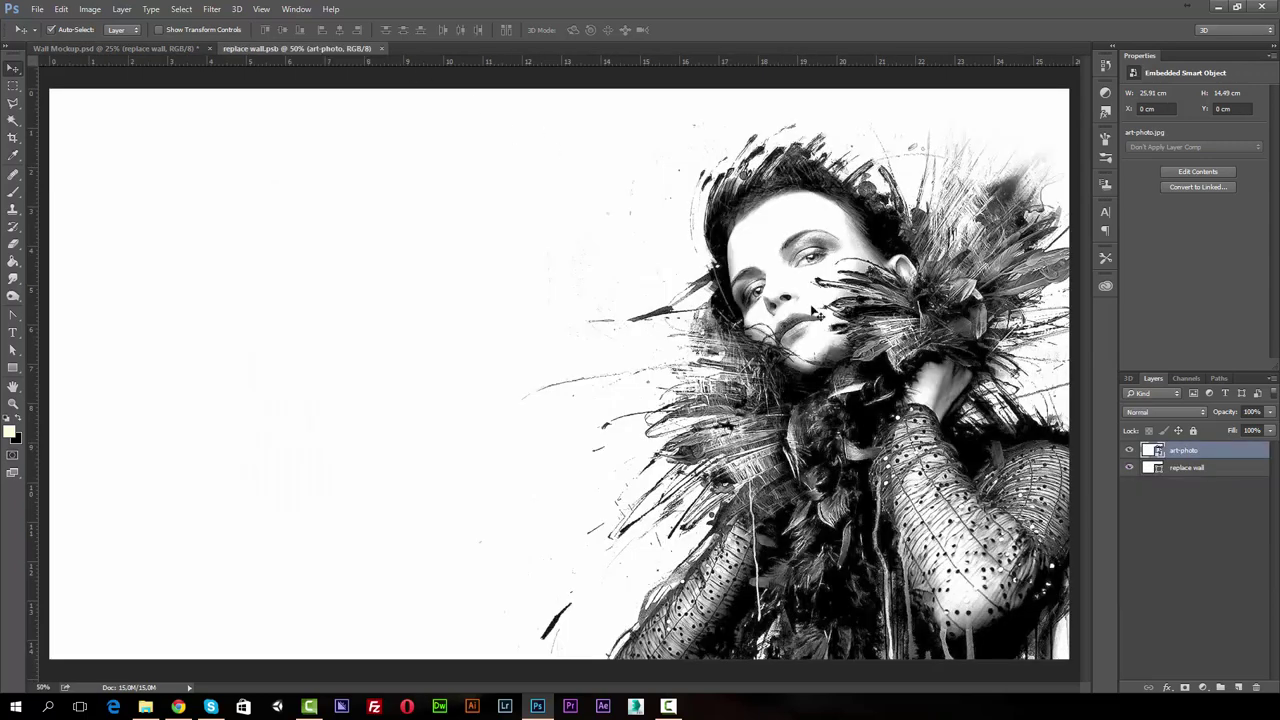
left_click(1256, 688)
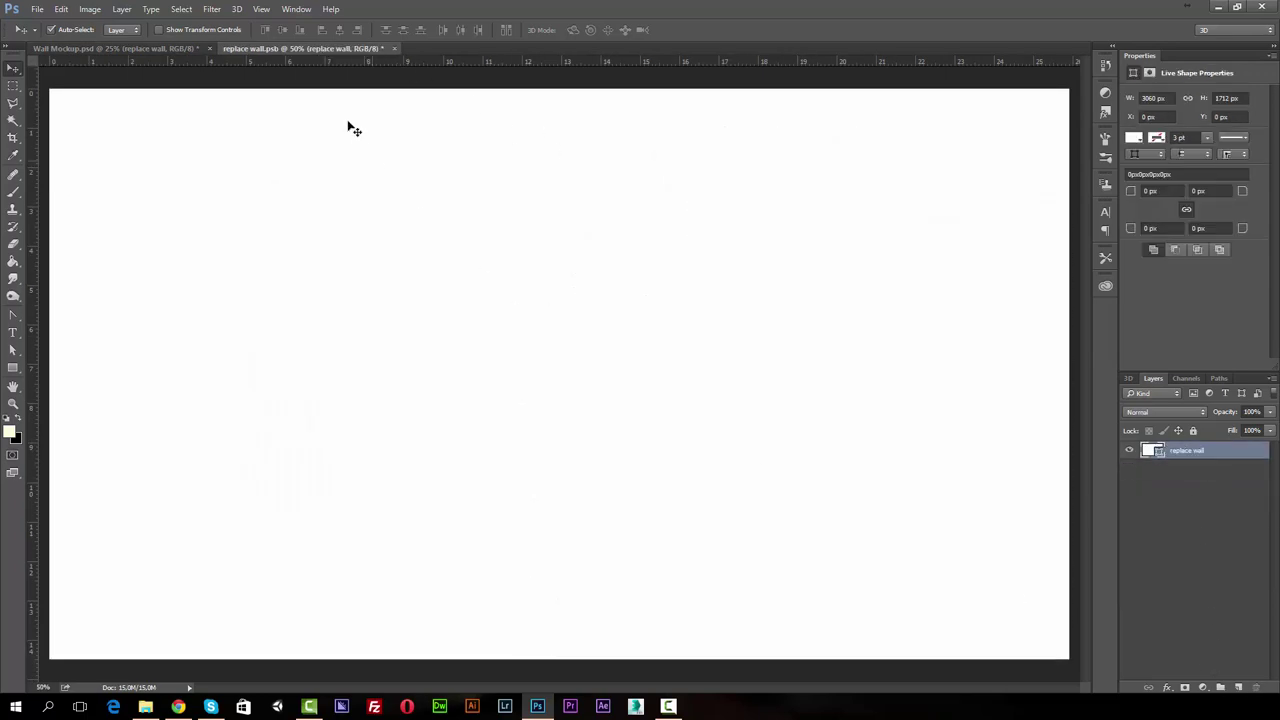
left_click(37, 9)
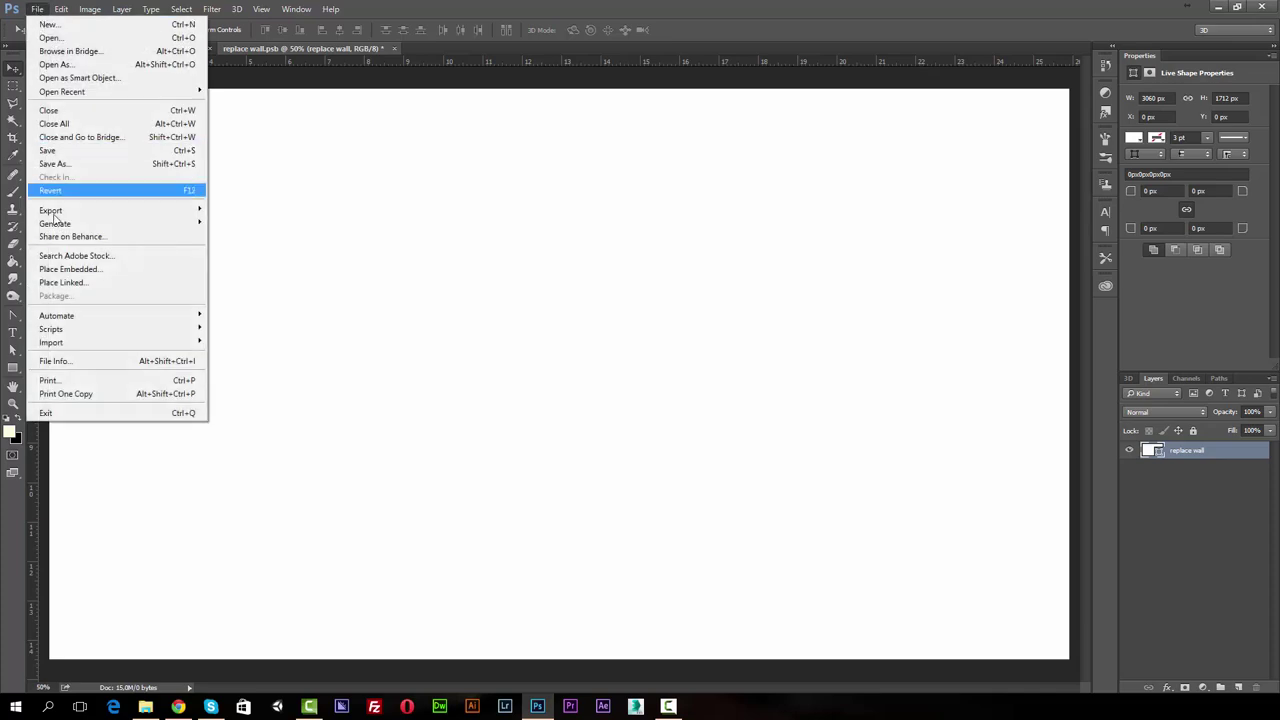
left_click(65, 269)
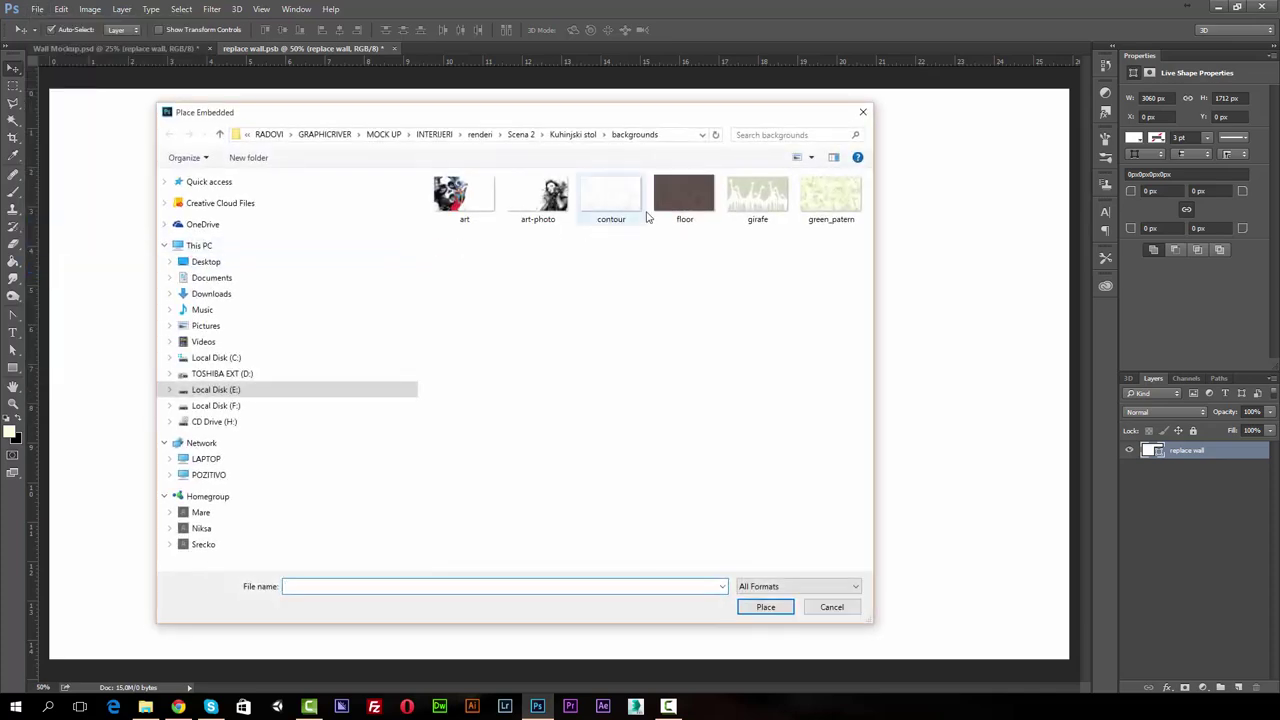
left_click(774, 200)
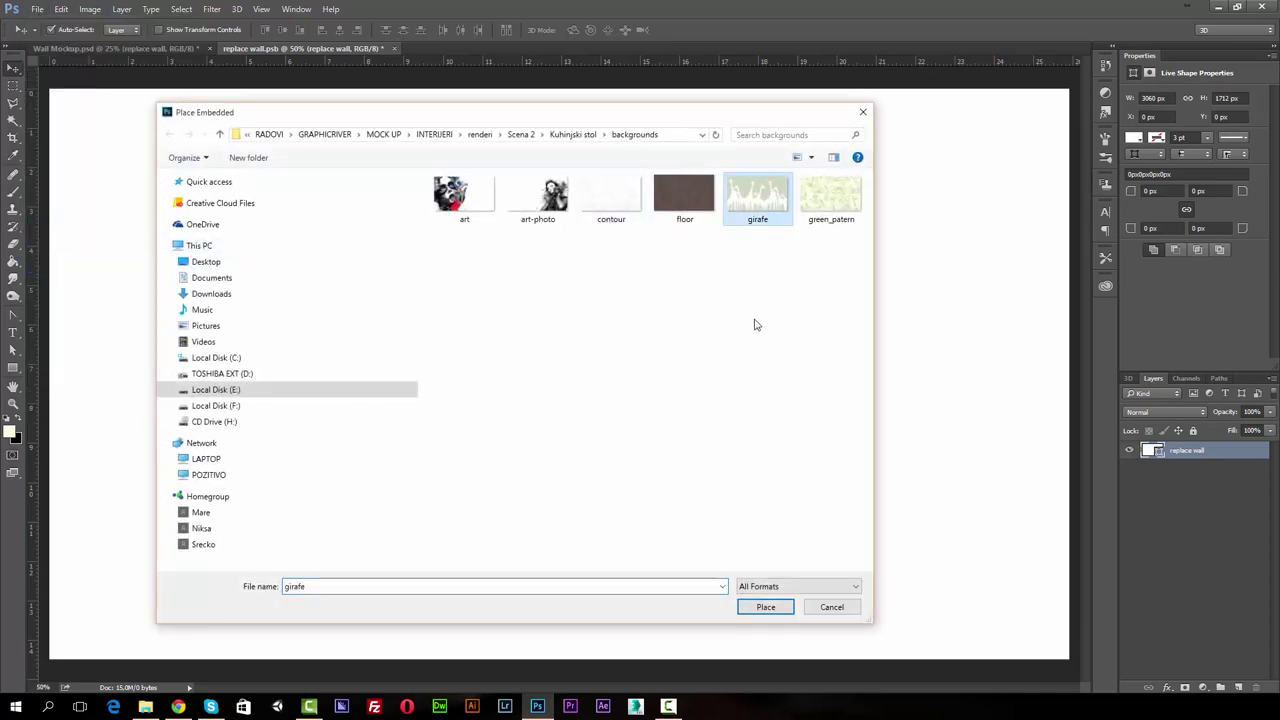
left_click(766, 607)
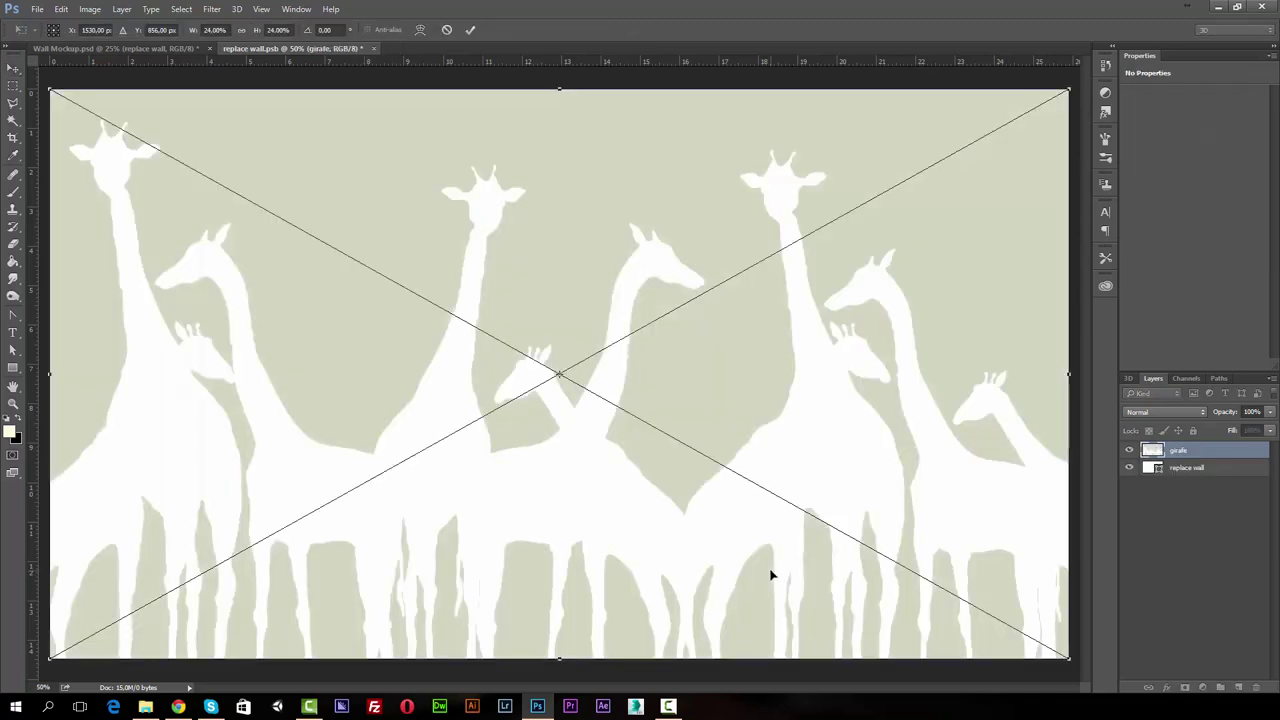
Commit the giraffe image and save the replace wall smart object
left_click(13, 68)
left_click(660, 281)
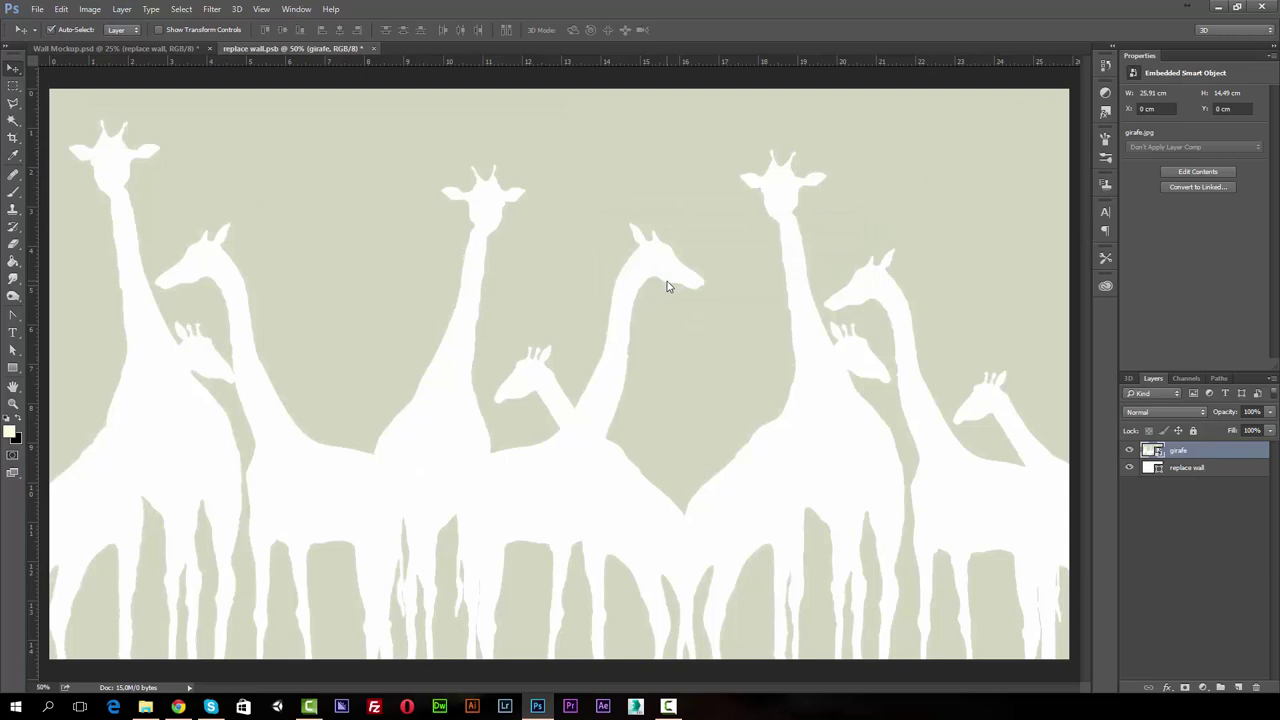
left_click(375, 49)
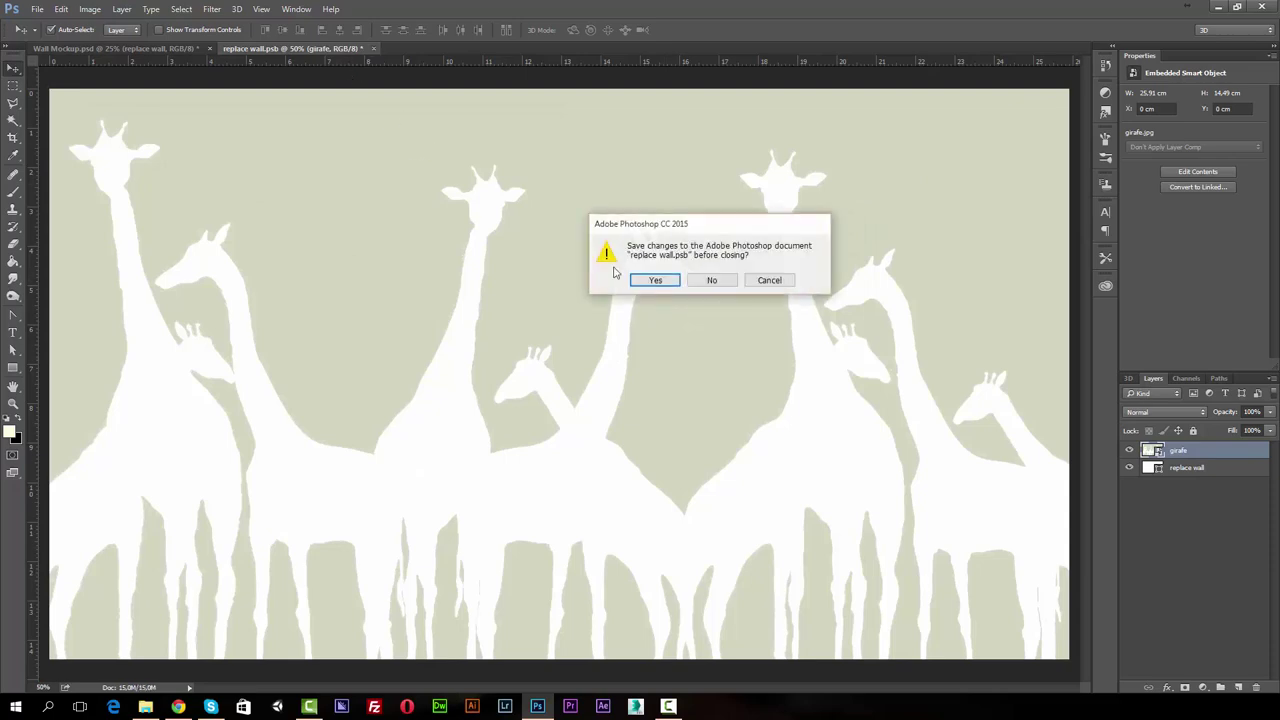
left_click(647, 281)
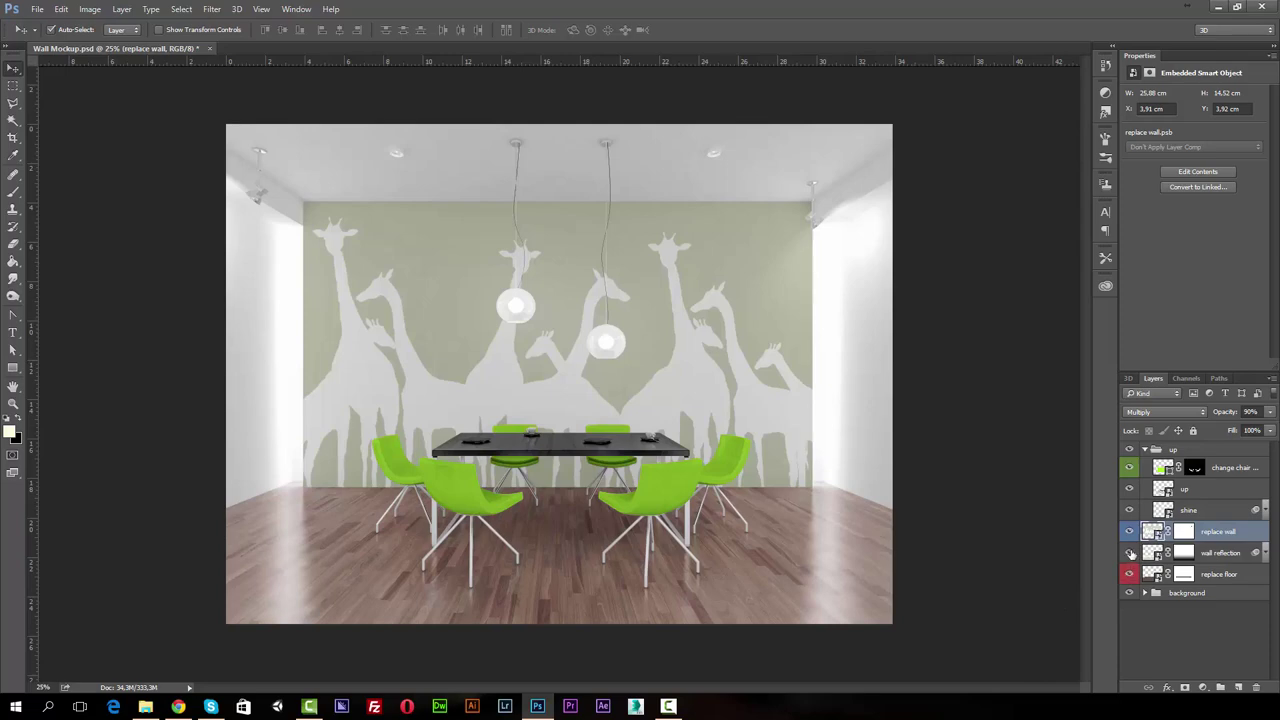
Set the wall reflection layer to 24% opacity and toggle its visibility to compare
left_click(1148, 556)
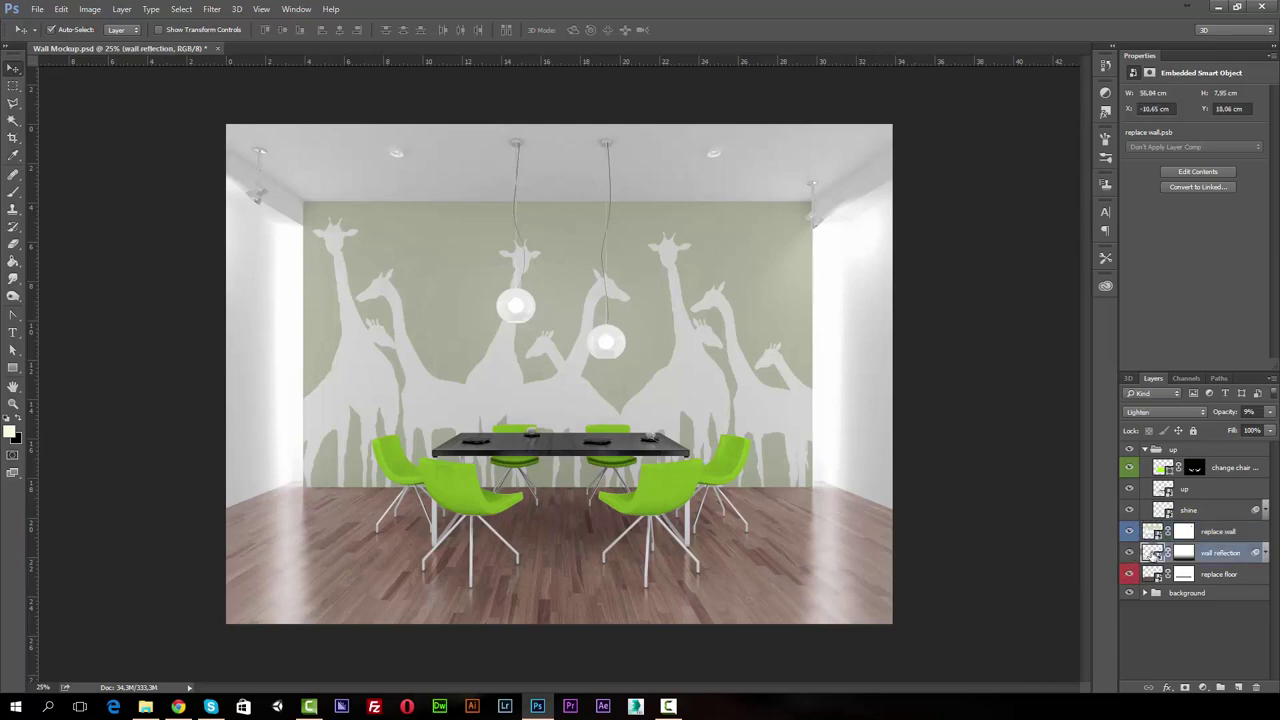
left_click(1272, 414)
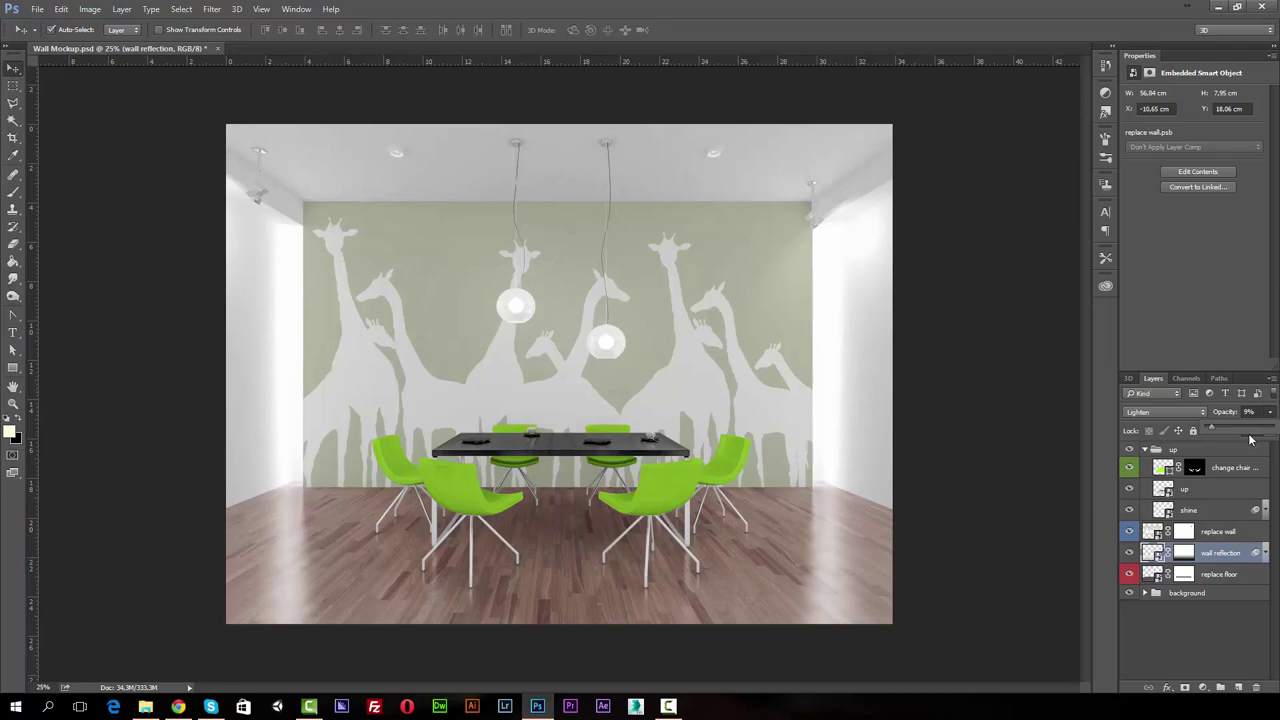
mouse_move(1214, 430)
left_mouse_down()
mouse_move(1245, 432)
mouse_move(1223, 447)
left_mouse_up()
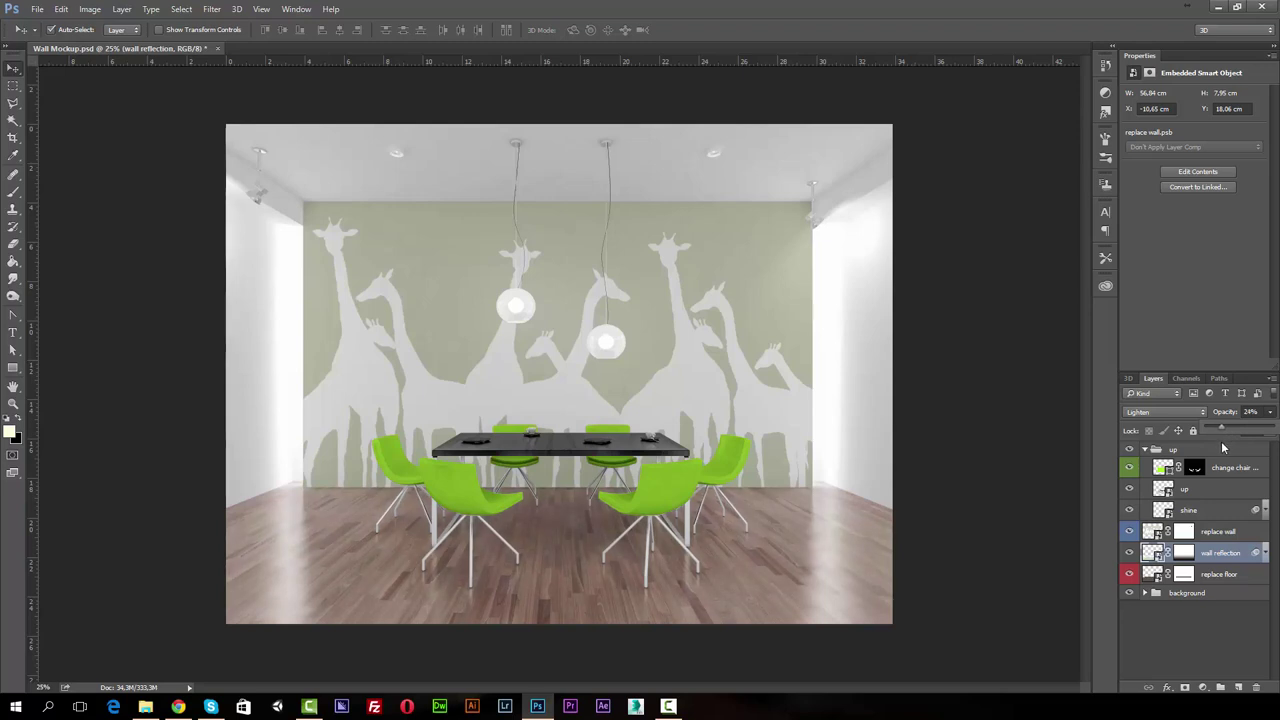
left_click(1130, 553)
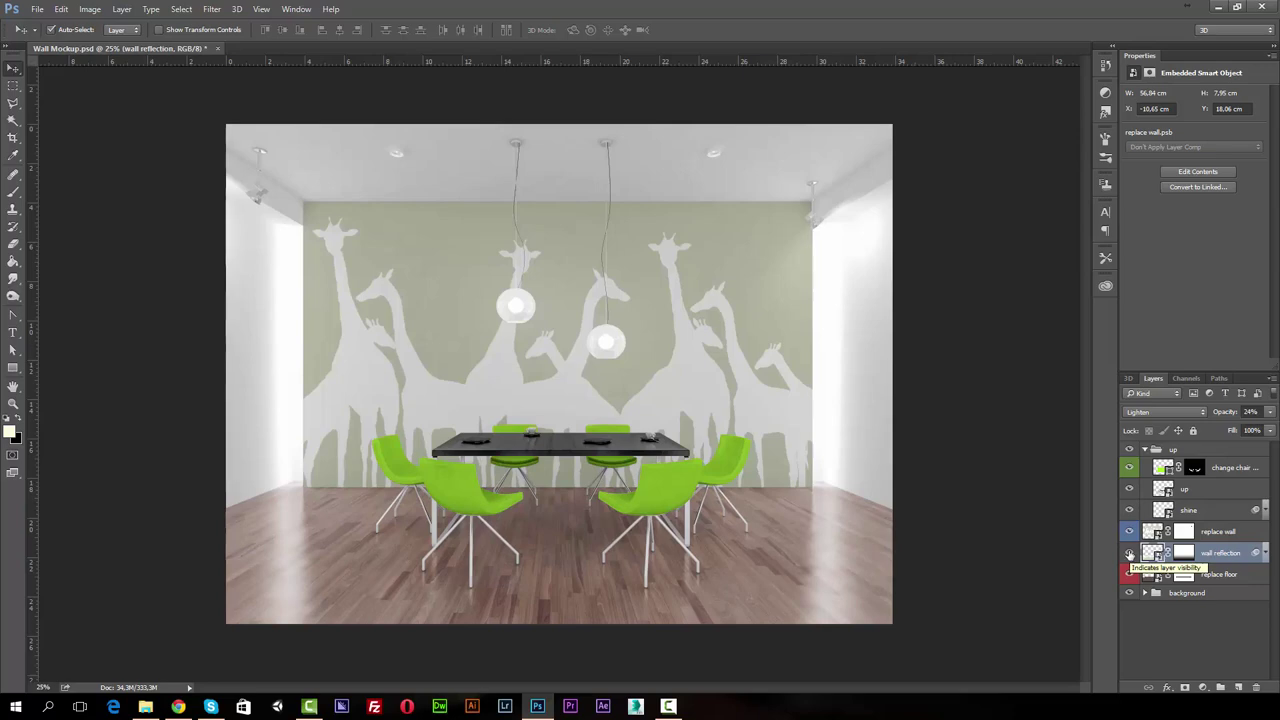
In the replace wall contents, delete the giraffe layer and place the art image embedded
double_click(1153, 531)
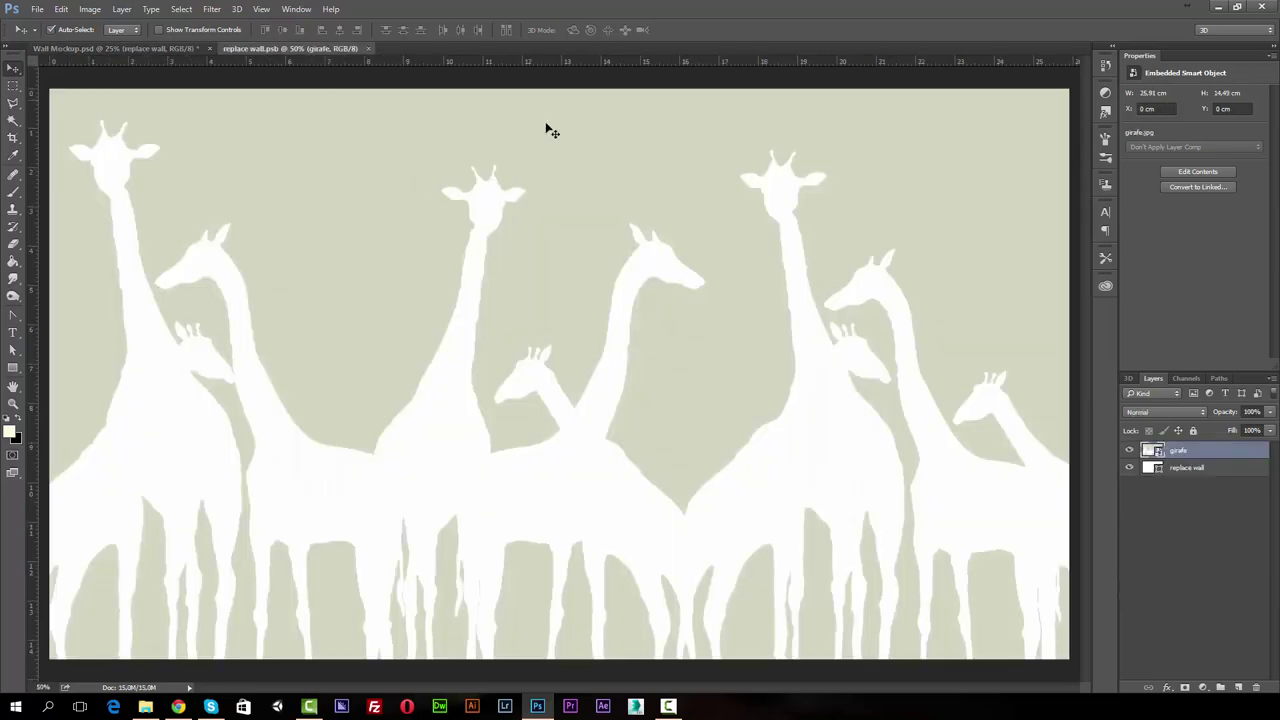
left_click(1258, 689)
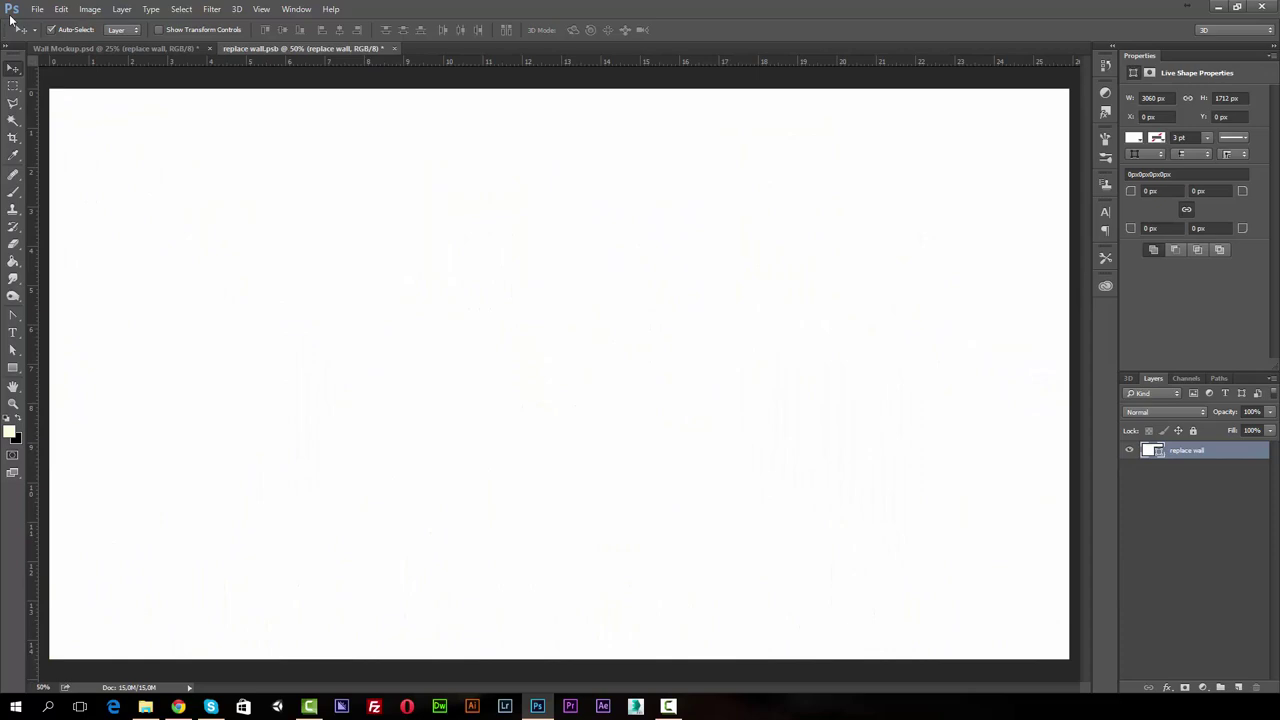
left_click(37, 9)
left_click(45, 269)
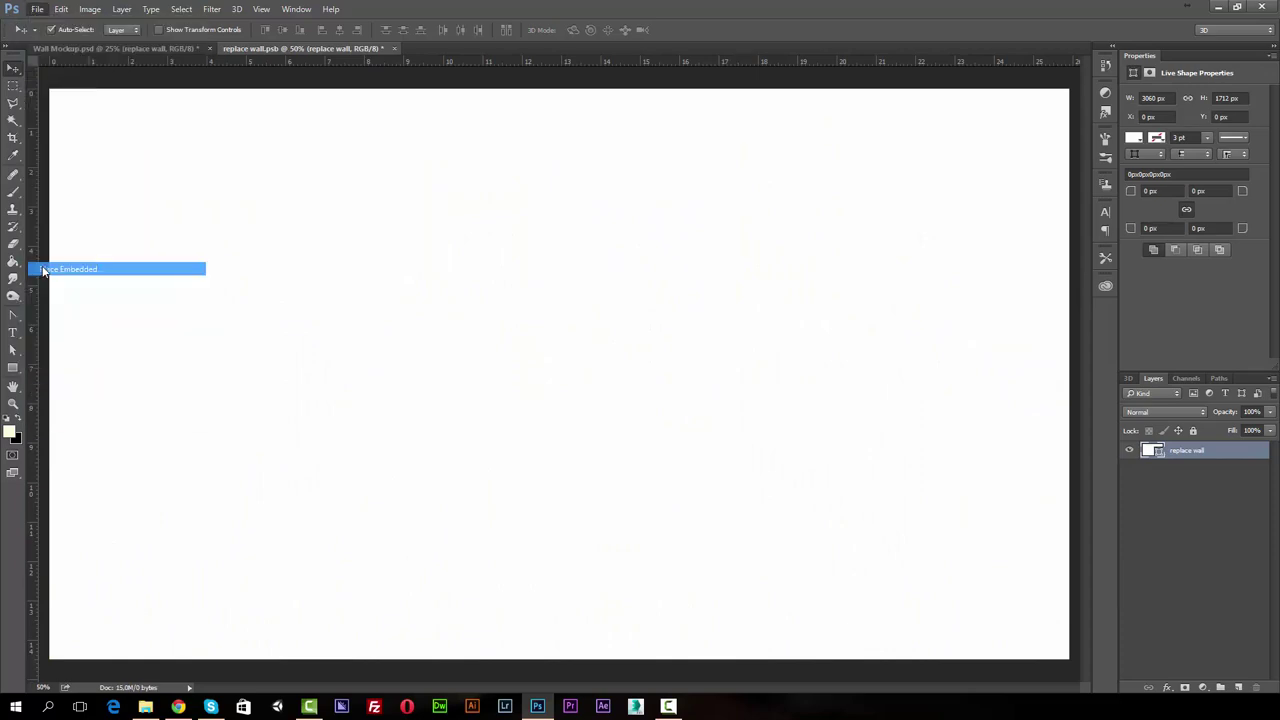
left_click(456, 196)
left_click(766, 606)
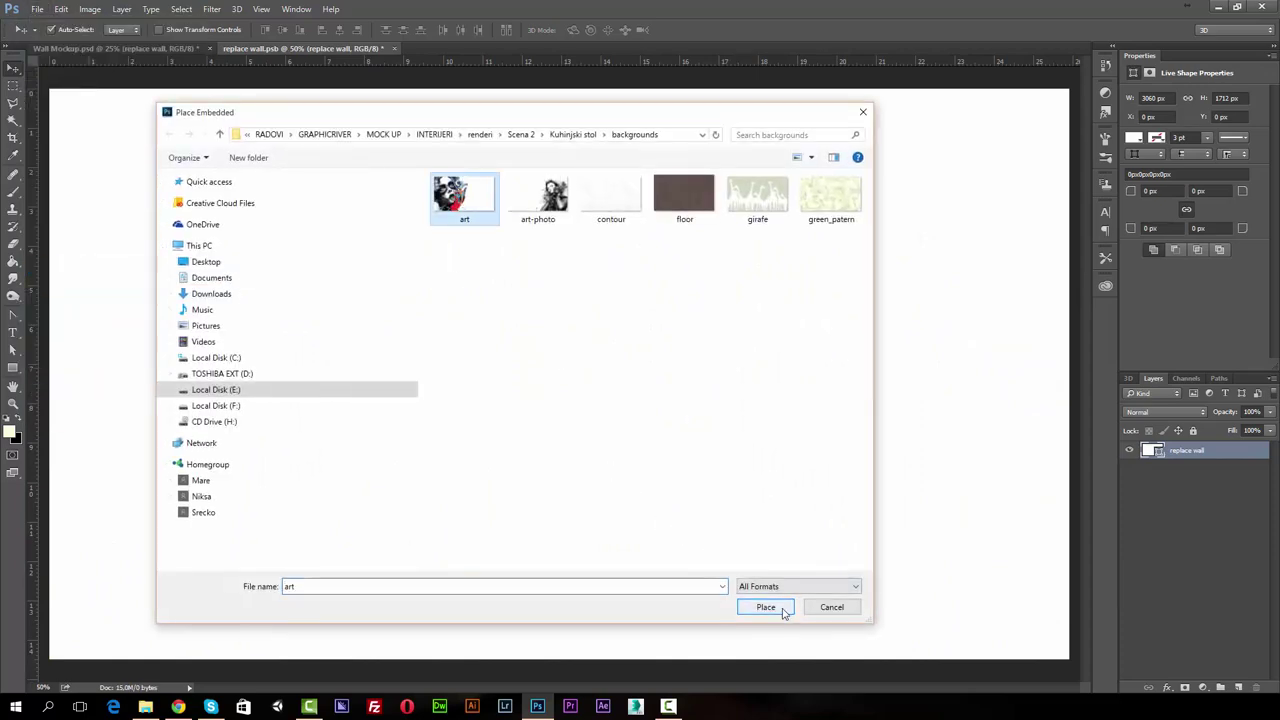
Commit the art image and save the replace wall smart object
left_click(13, 68)
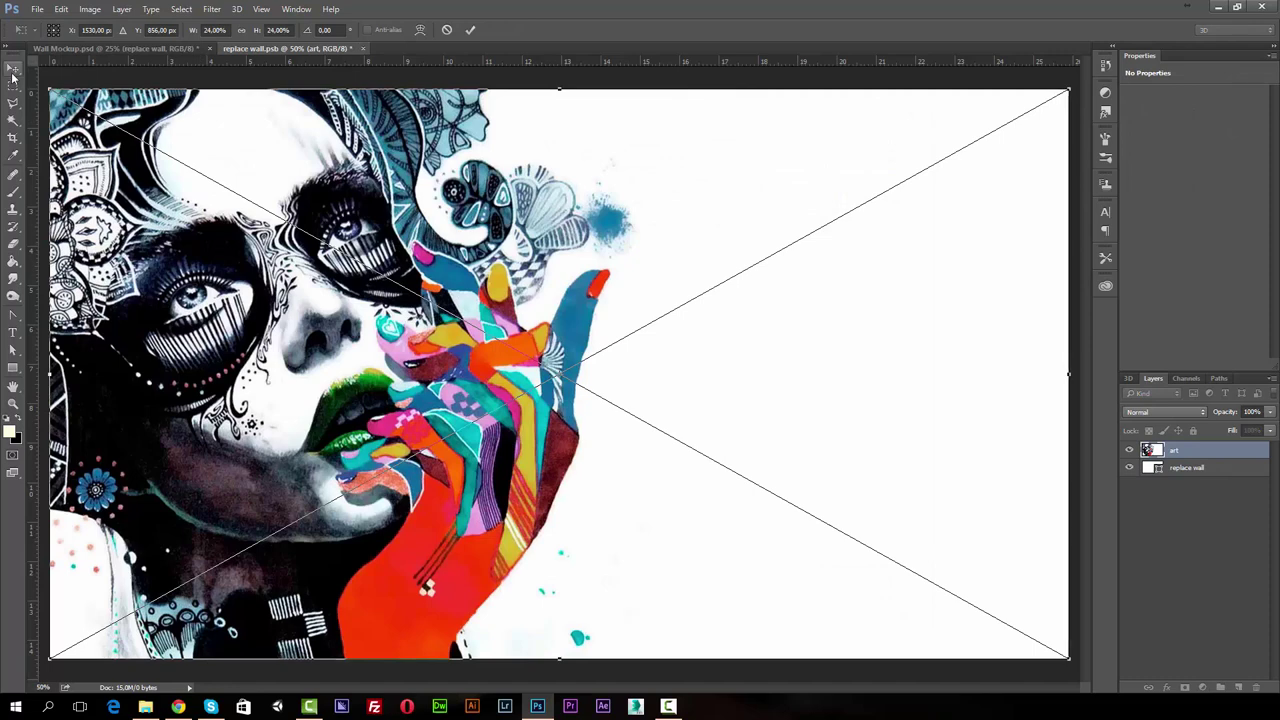
left_click(660, 280)
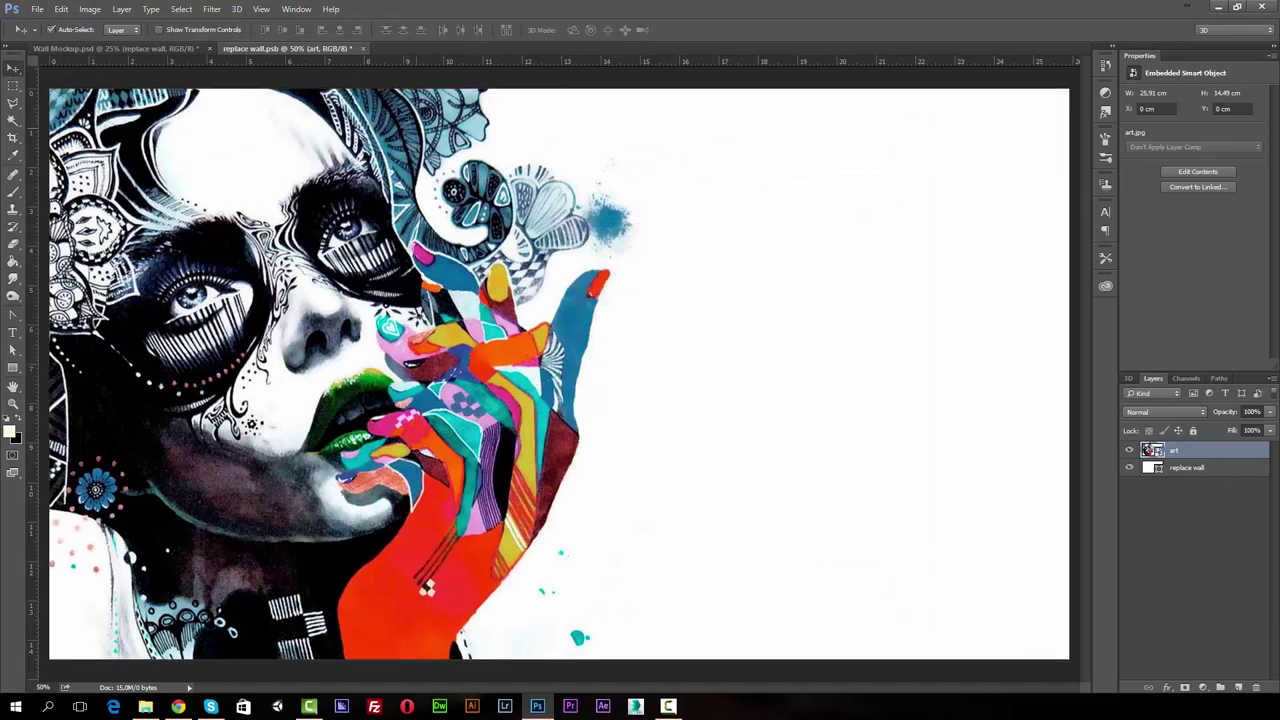
left_click(363, 48)
left_click(657, 277)
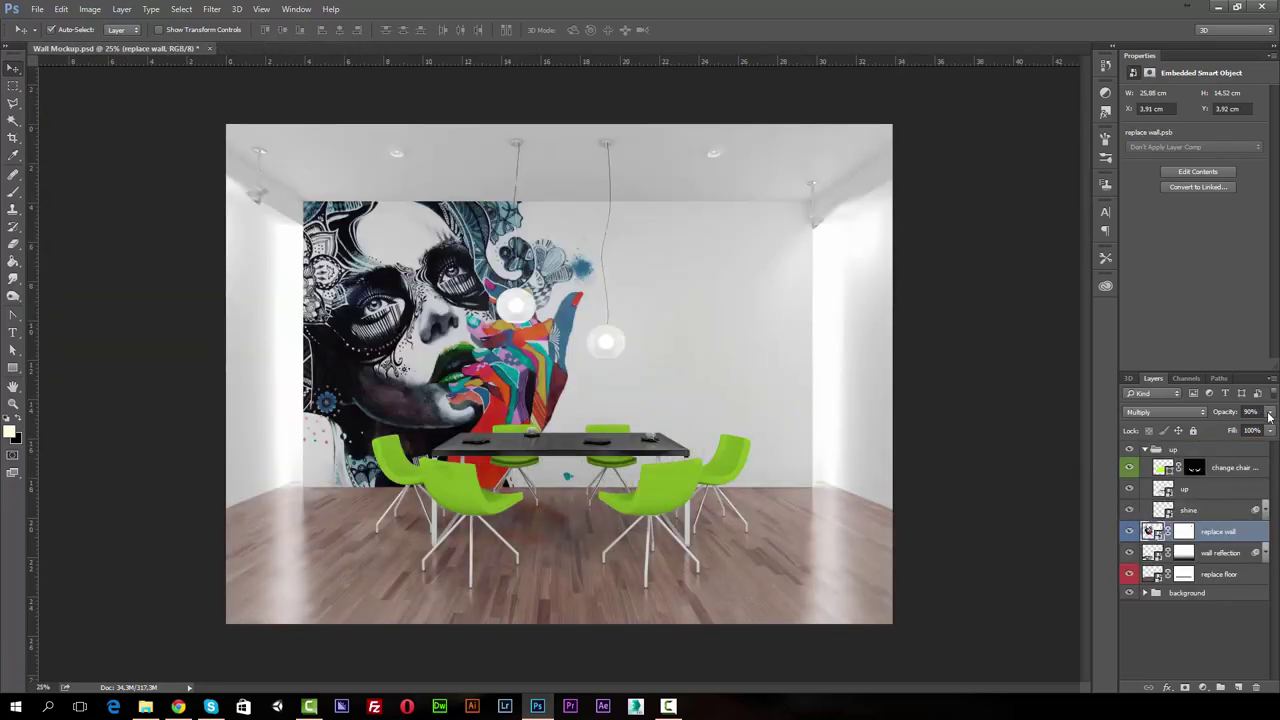
Switch the face artwork layer to Normal blending, then back to Multiply
left_click(1174, 411)
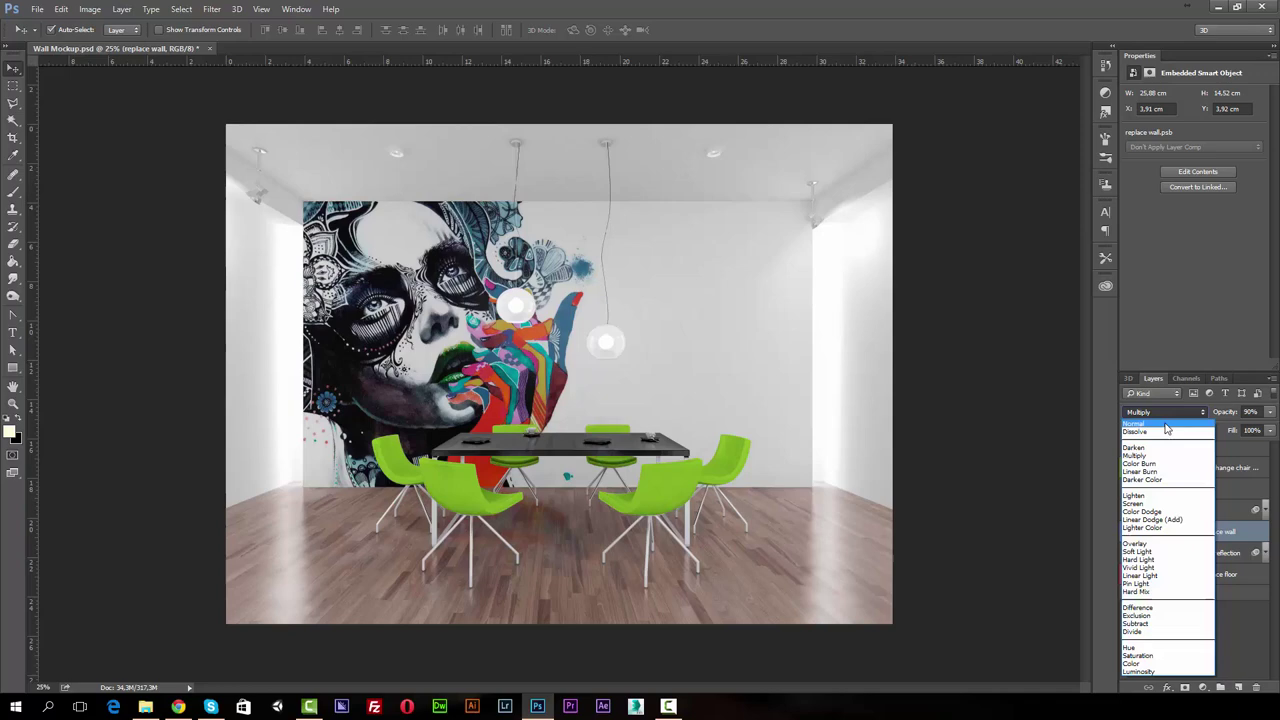
left_click(1164, 418)
left_click(1164, 413)
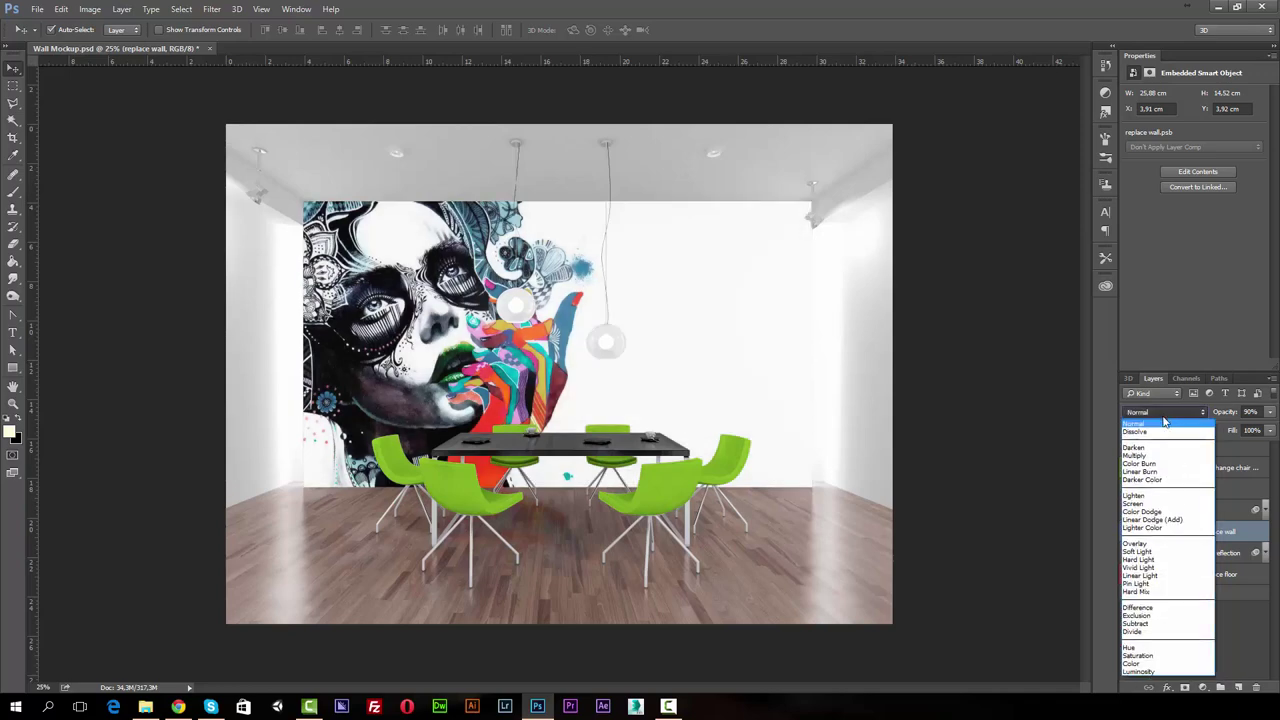
left_click(1161, 456)
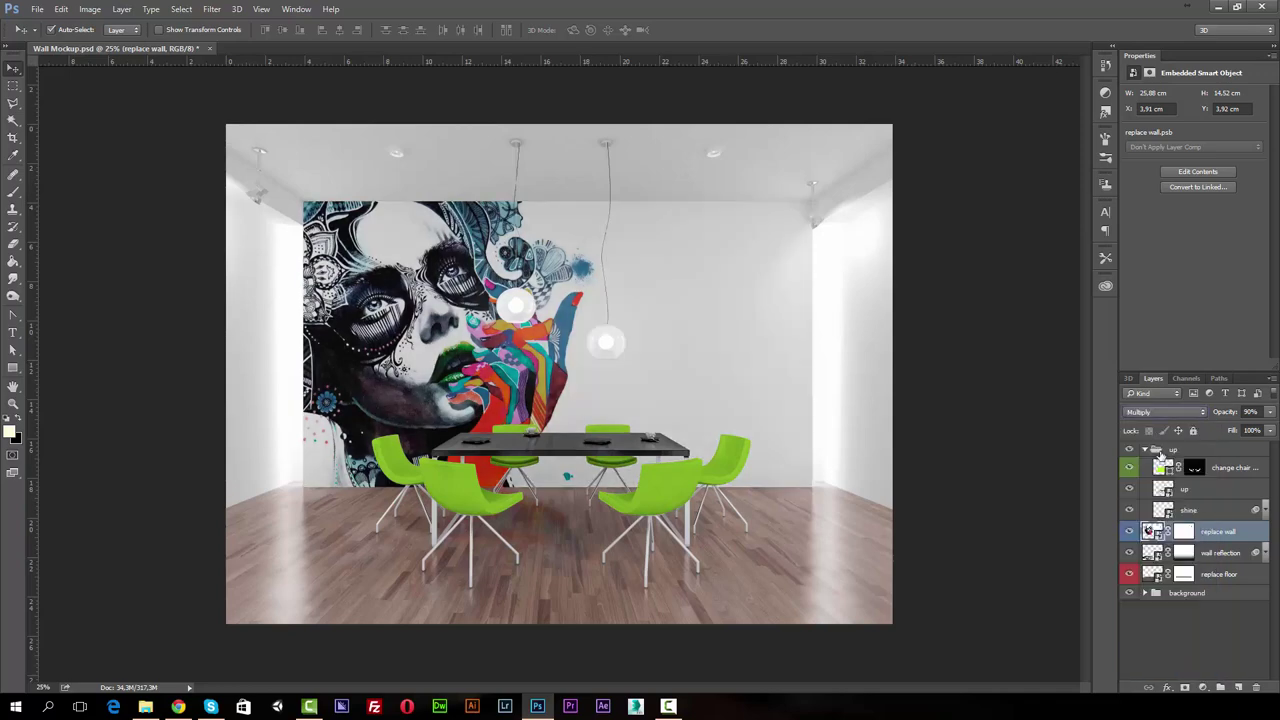
Step the wall reflection layer through blend modes from Normal, ending on Saturation
left_click(1149, 553)
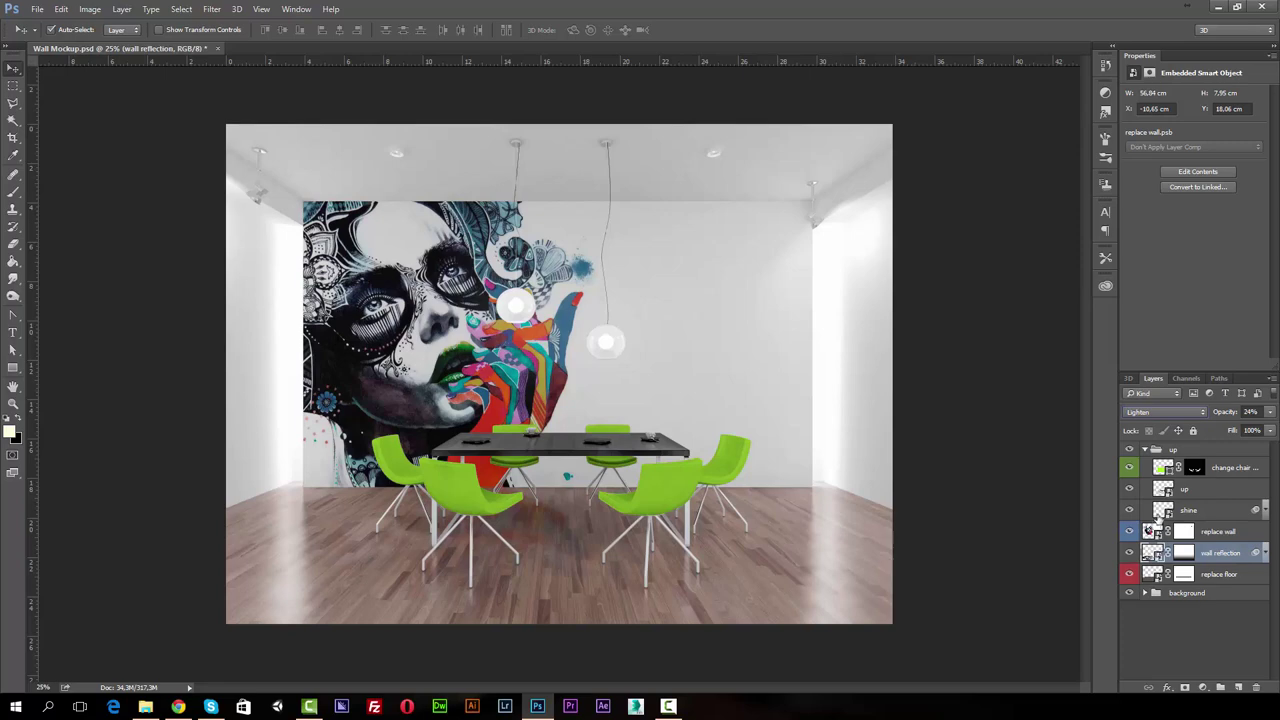
left_click(1163, 412)
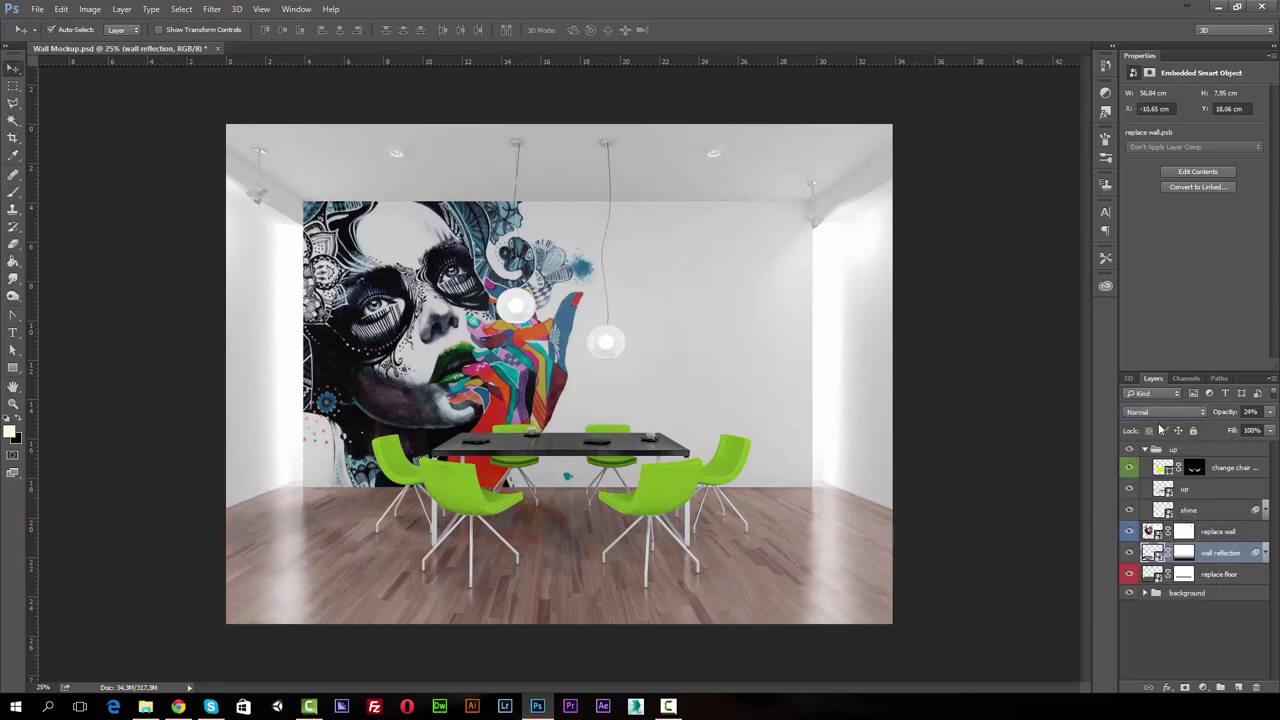
key("Down")
key("Down")
key("Down")
key("Down")
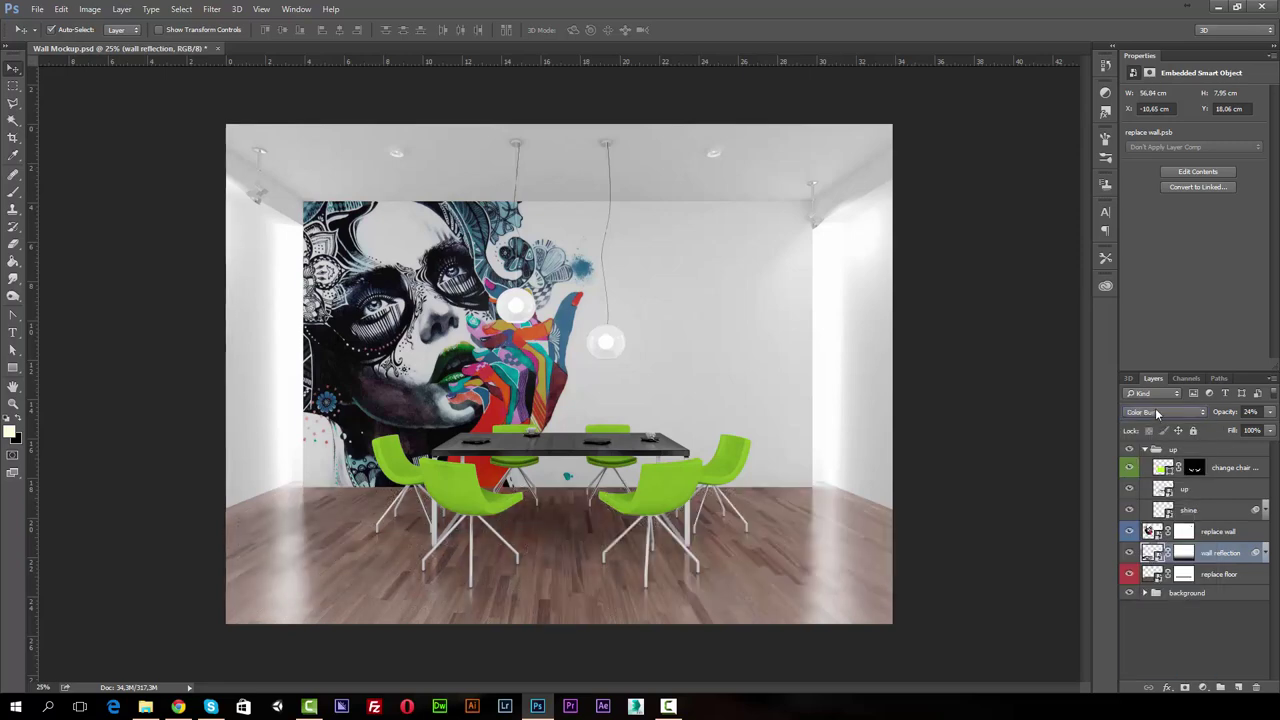
key("Down")
key("Down")
key("Down")
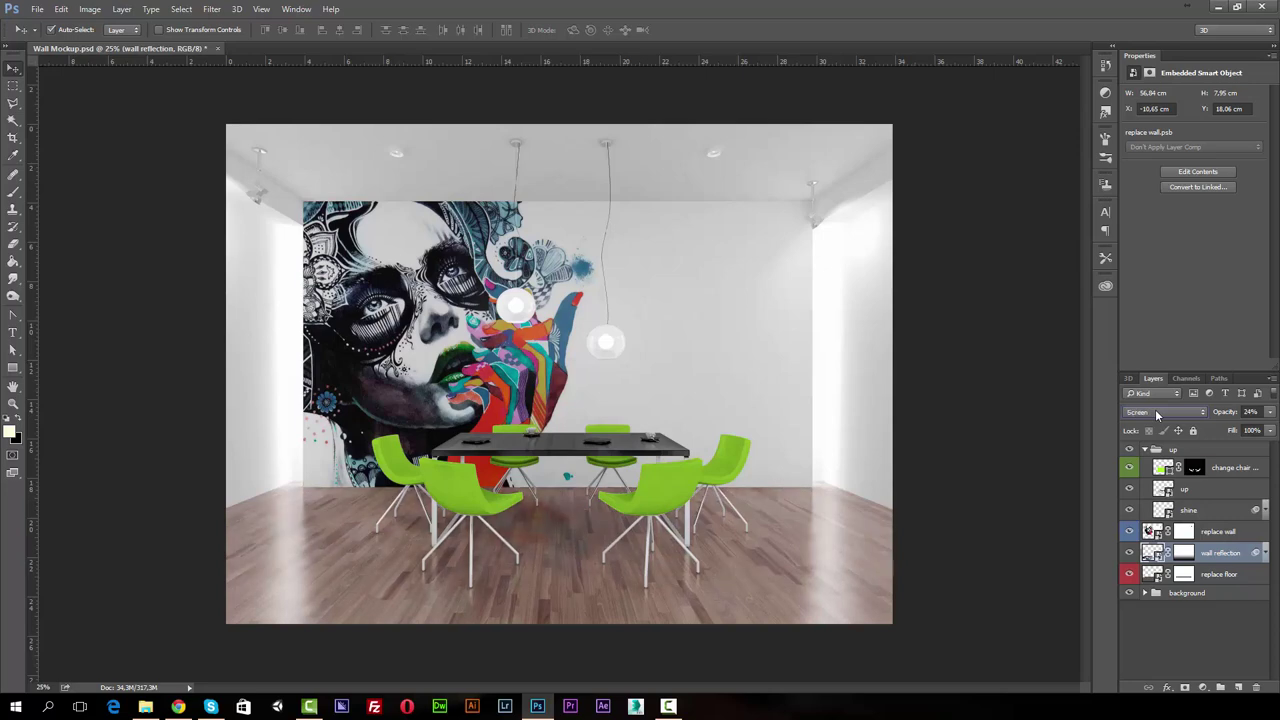
key("Down")
key("Down")
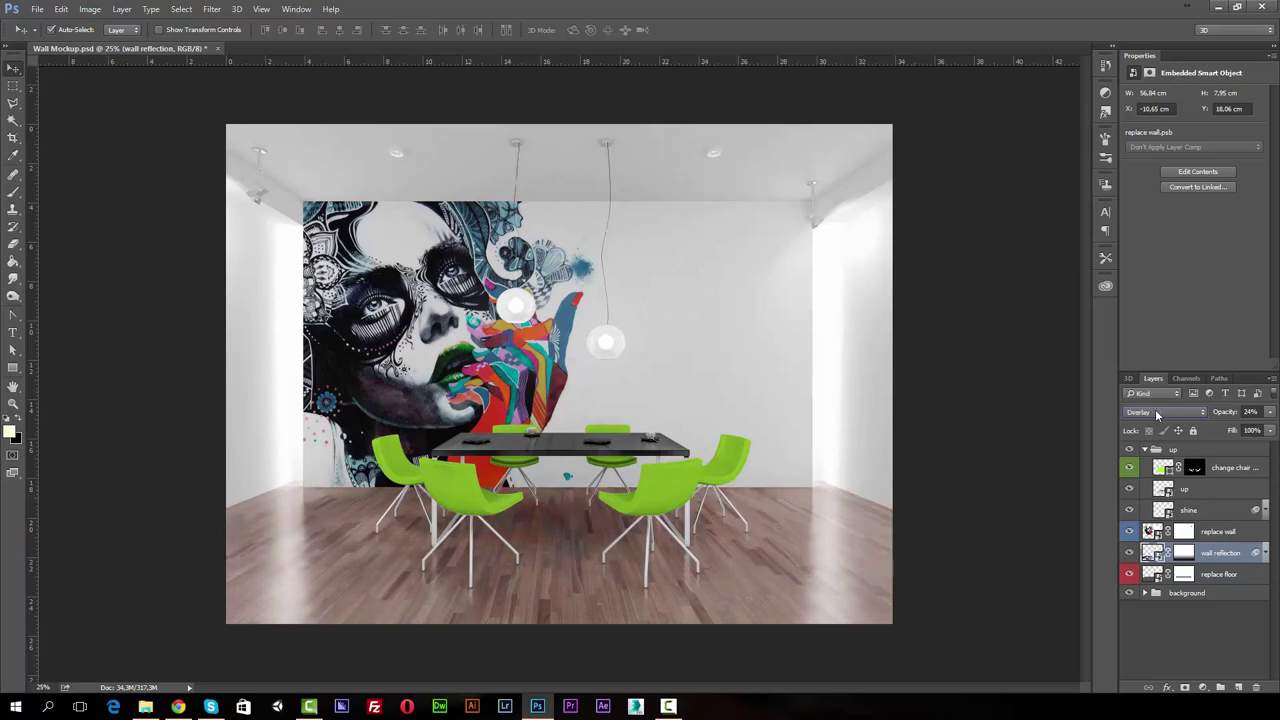
key("Down")
key("Down")
key("Down")
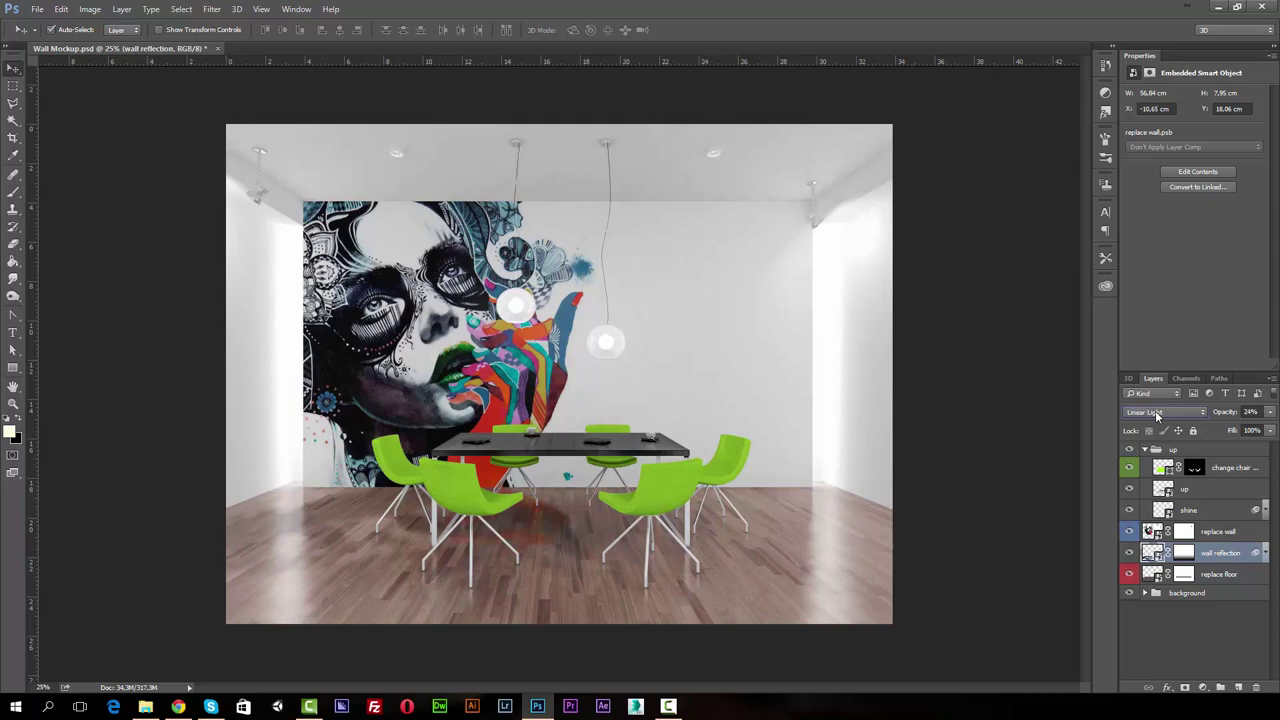
key("Down")
key("Down")
key("Down")
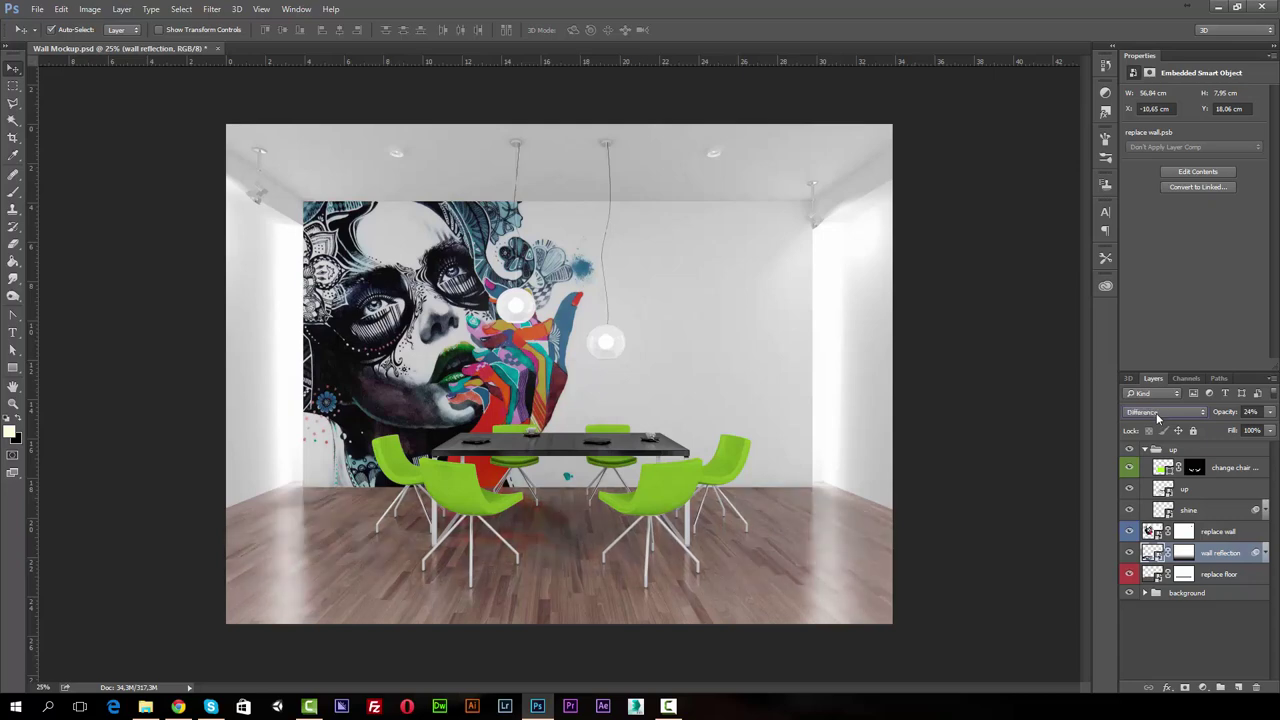
key("Down")
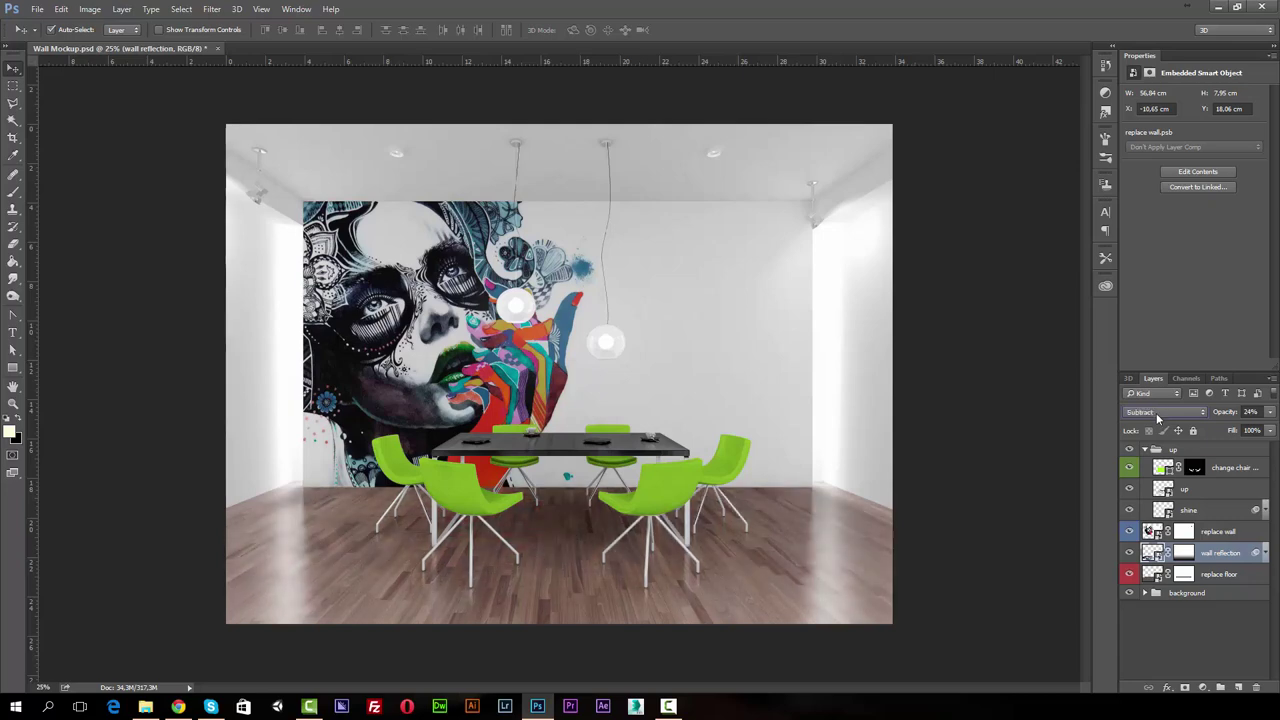
key("Down")
key("Down")
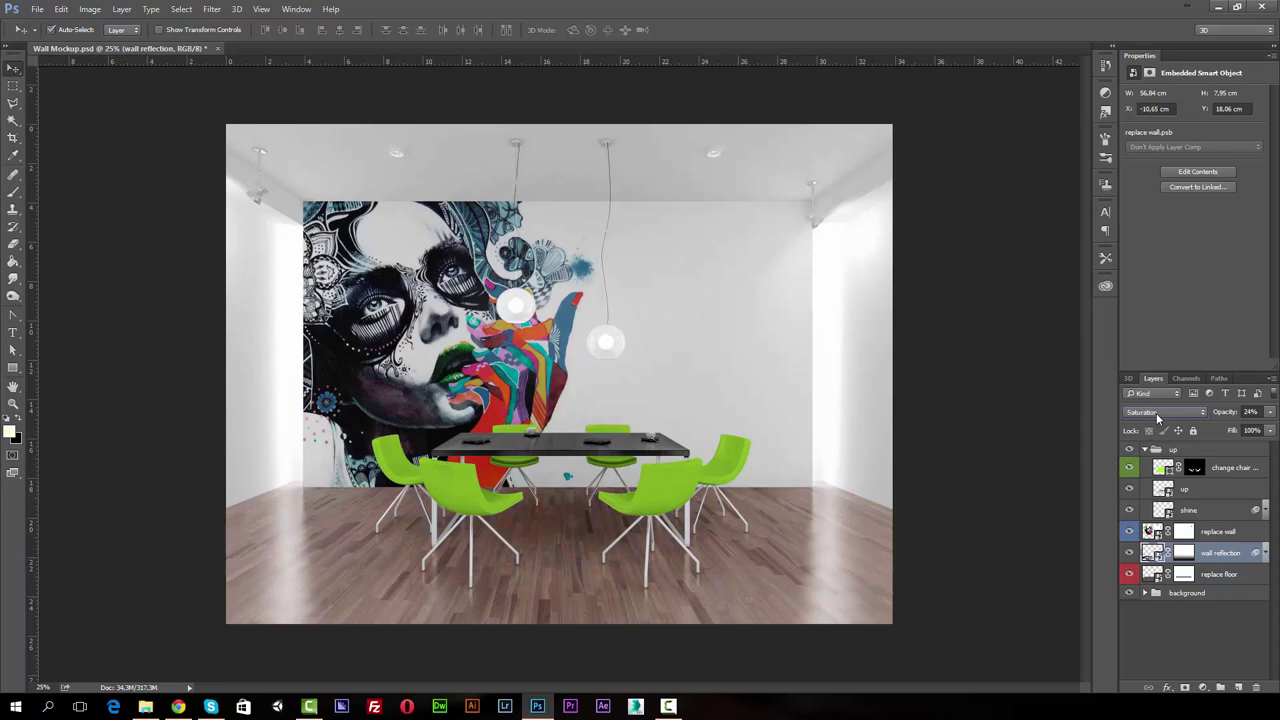
key("Down")
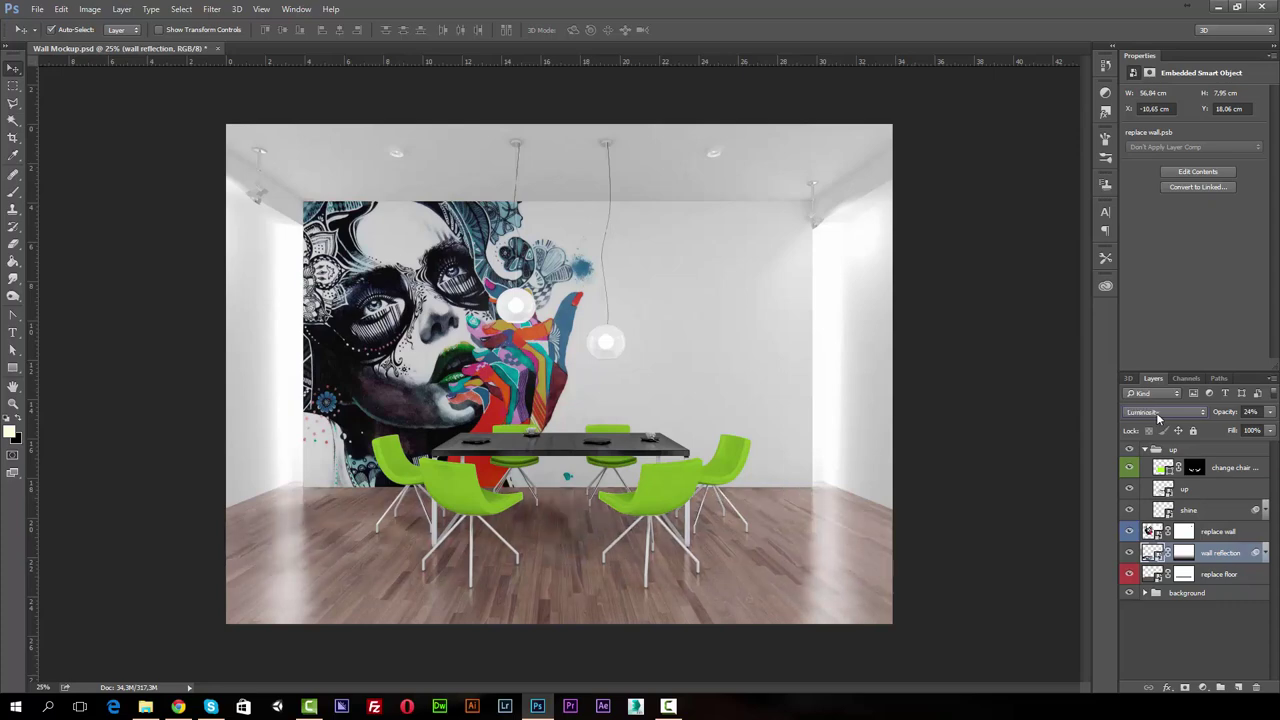
Give the wall reflection layer Lighten blending with opacity lowered to 11%
left_click(1156, 412)
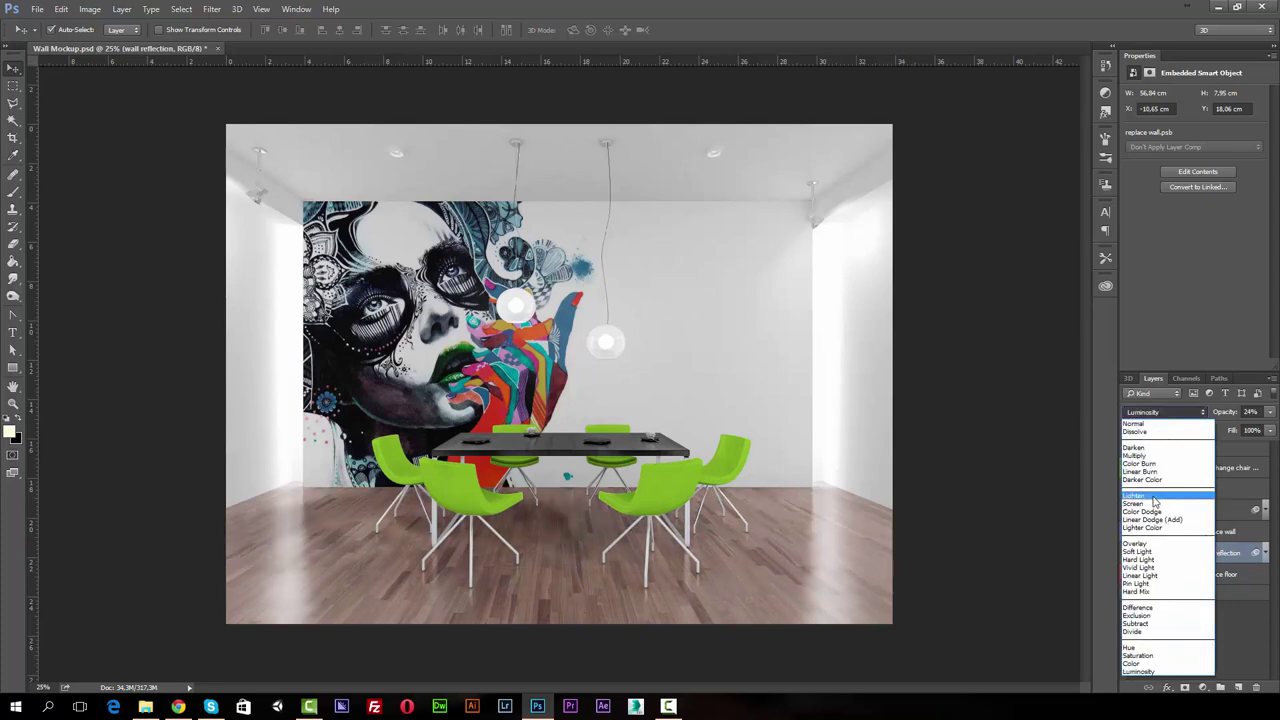
left_click(1153, 498)
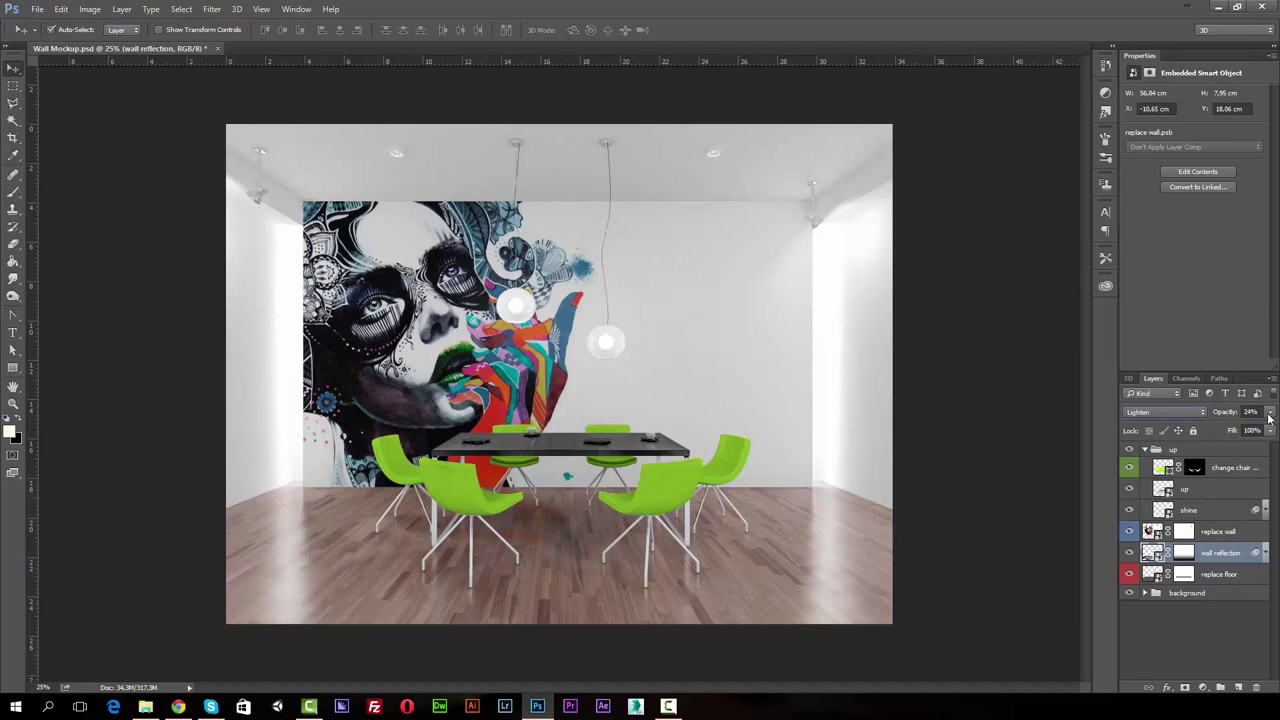
left_click(1270, 412)
left_click_drag(1220, 430, 1214, 431)
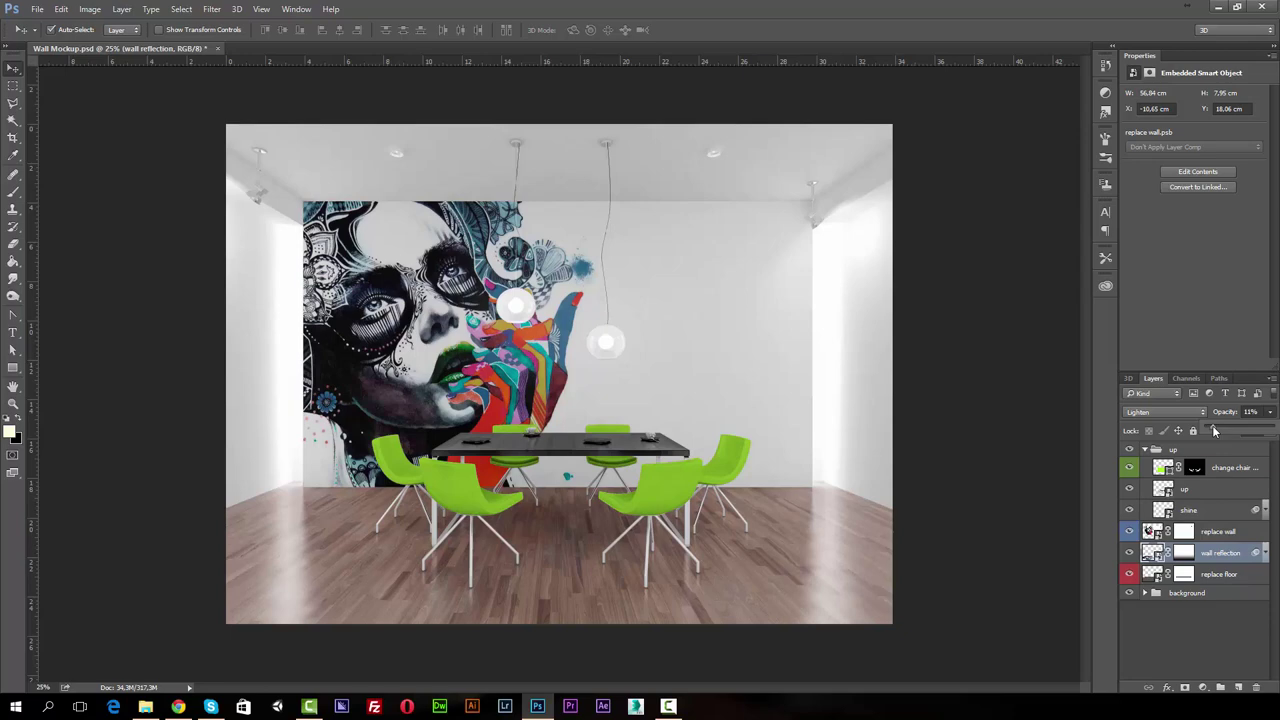